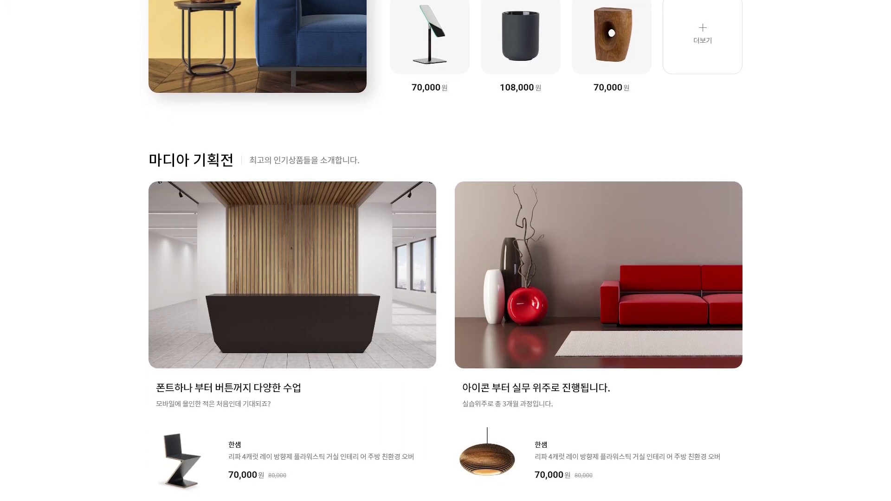
Step: Look through the finished furniture shop page from the 마디아 기획전 section down to the image cards
scroll(446, 251, down, 8)
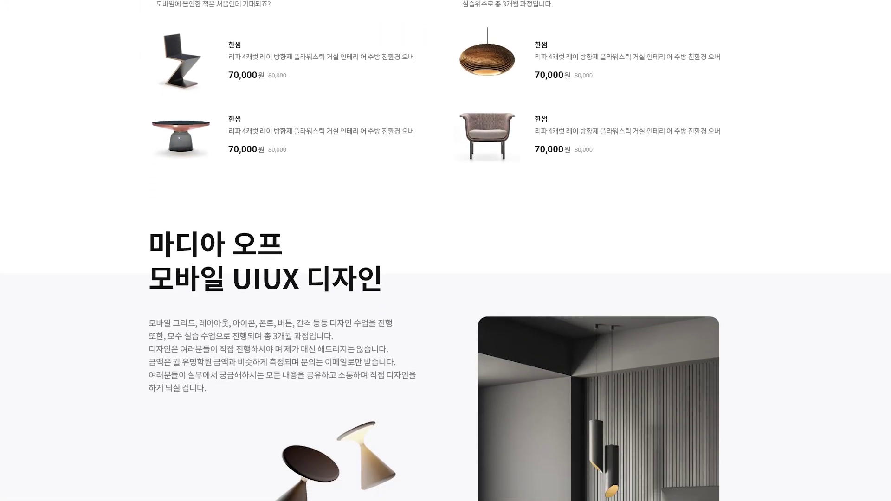
scroll(446, 251, down, 8)
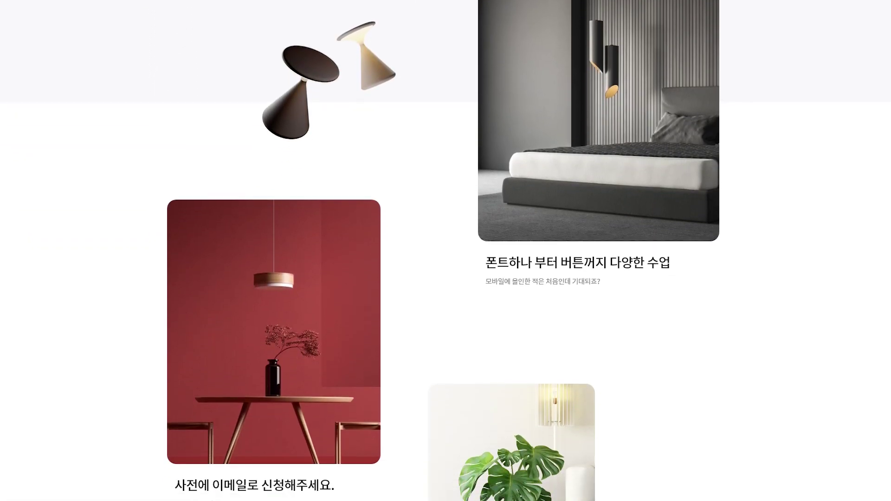
scroll(446, 250, down, 3)
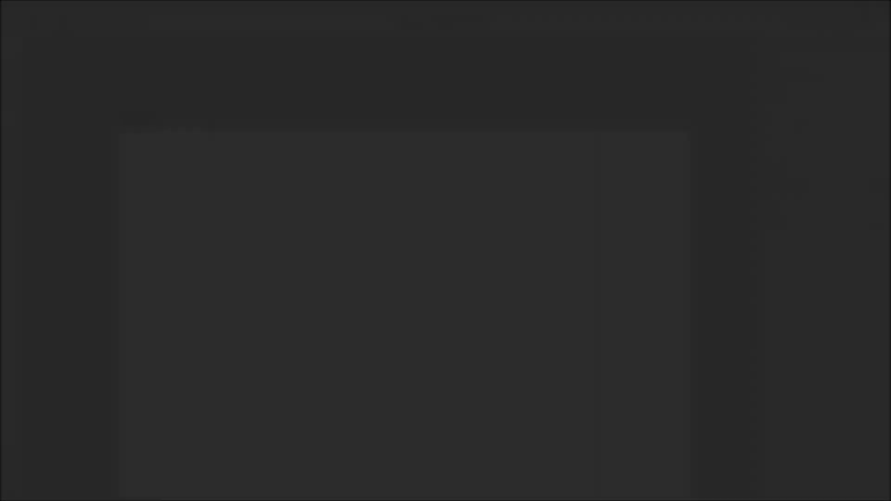
scroll(300, 181, down, 2)
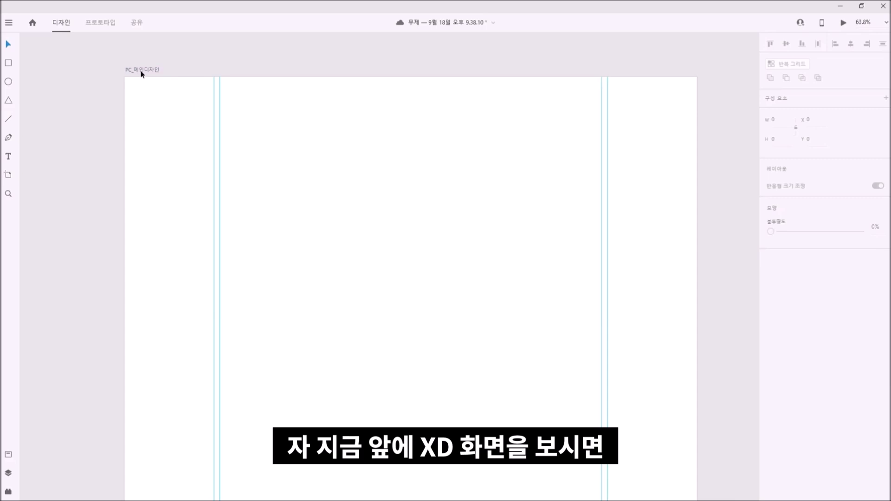
Step: Check the width and height of the PC_메인디자인 artboard
click(142, 72)
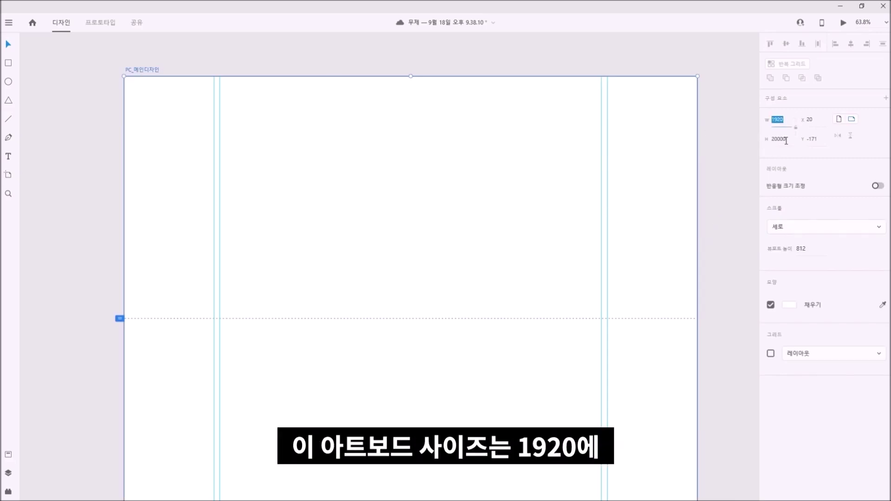
drag(787, 141, 759, 154)
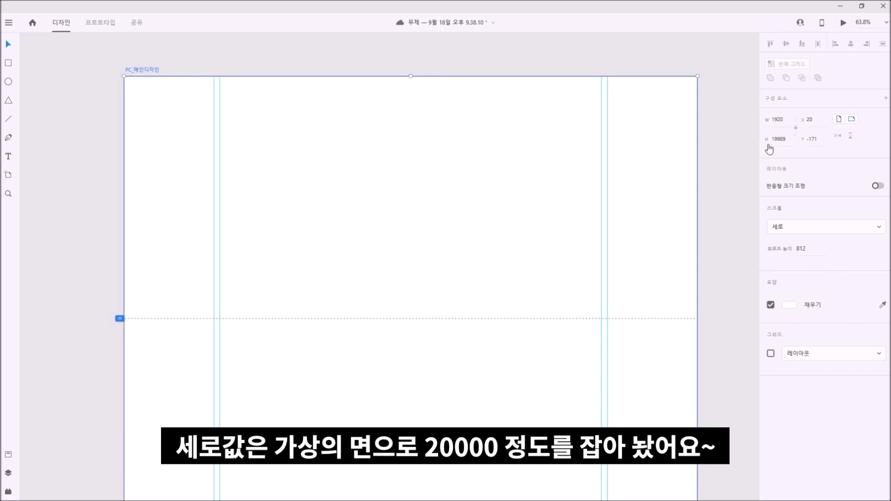
key(Return)
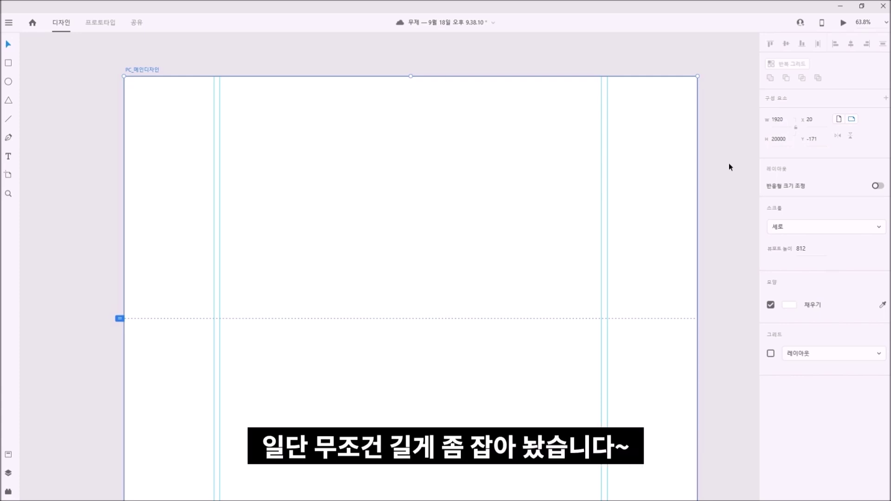
click(85, 246)
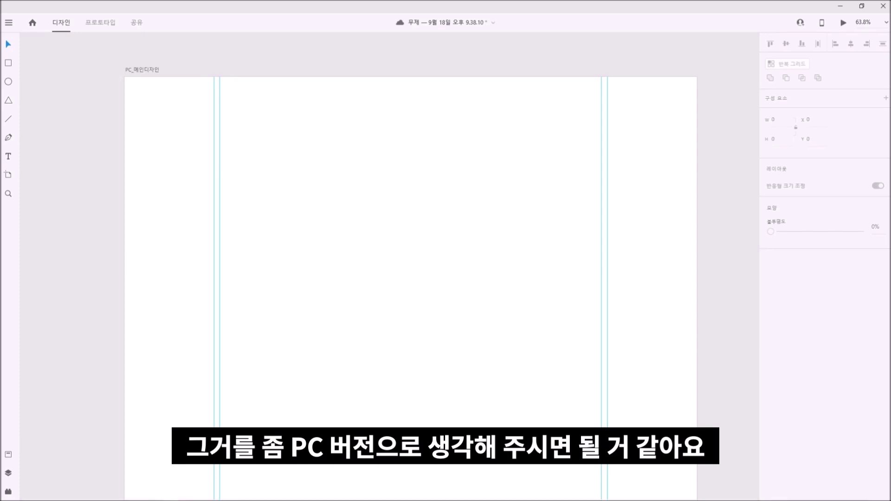
Step: Switch to Photoshop and review the strip banner samples and the COMFORTABLE SOFA main banner in Untitled-1.psd
click(123, 493)
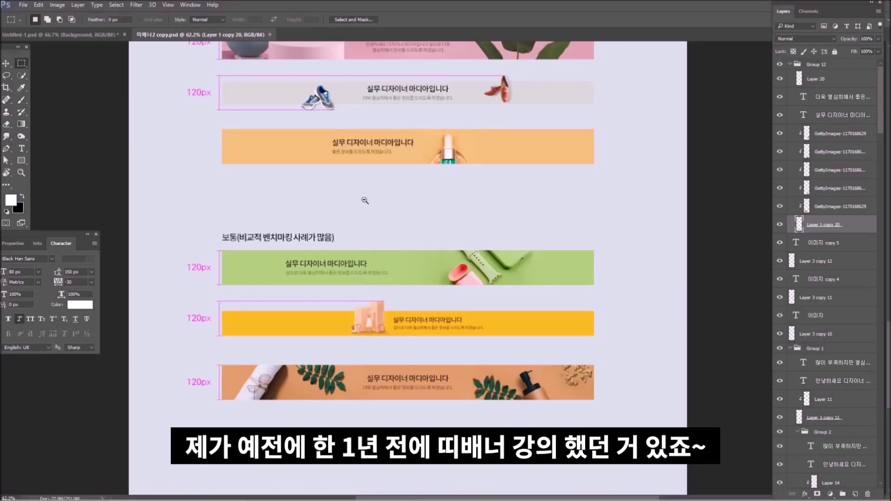
scroll(364, 198, down, 3)
drag(416, 275, 416, 281)
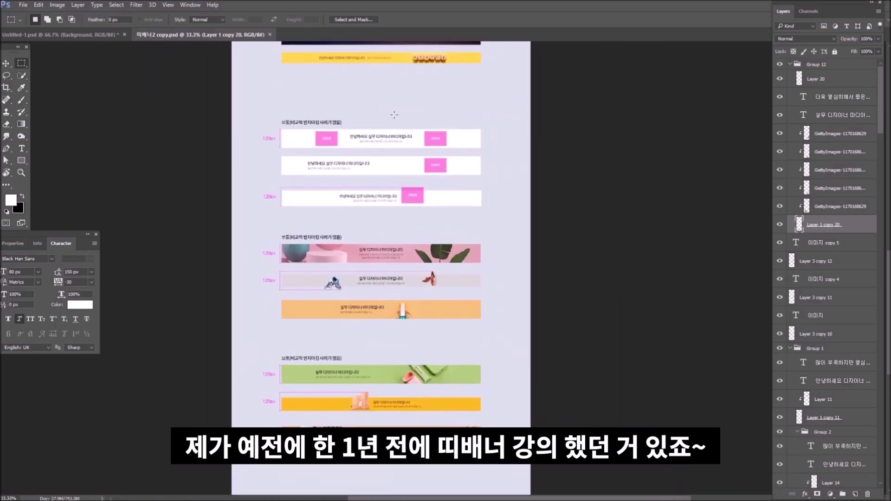
drag(247, 350, 507, 464)
click(93, 36)
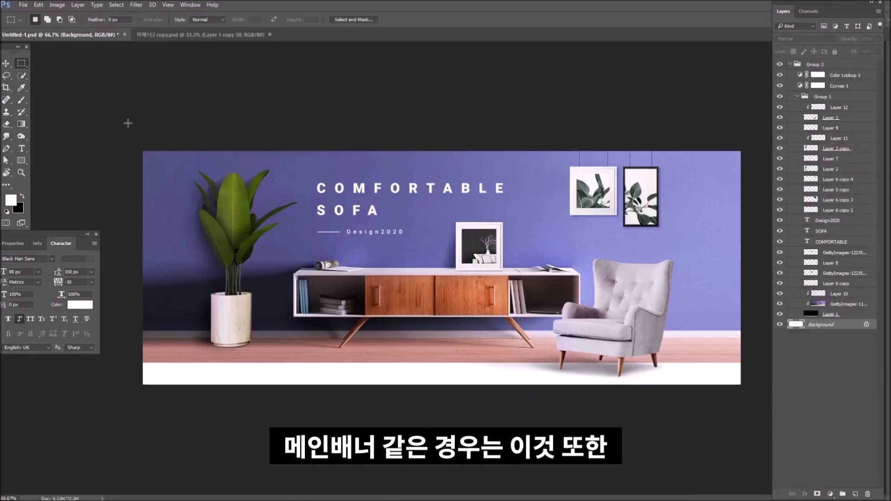
key(ctrl+semicolon)
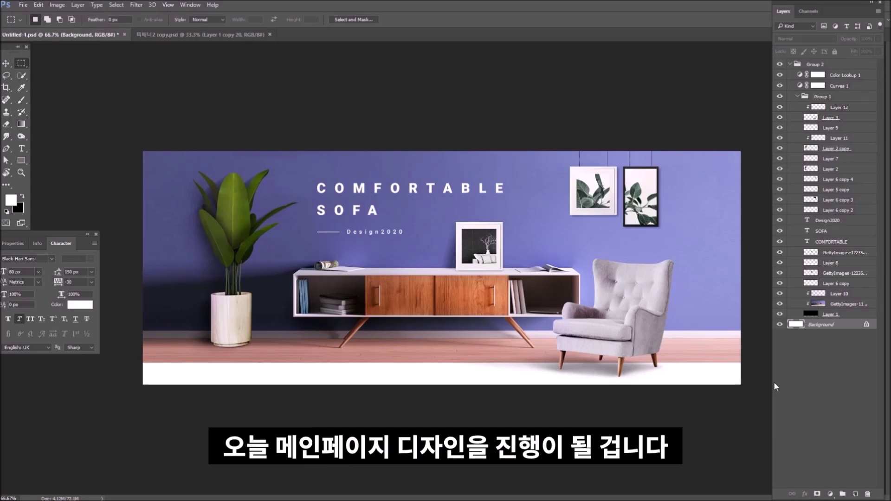
Step: Switch back to Adobe XD and draw a 1320 px wide, about 422 px high rectangle between the outer guides
click(167, 494)
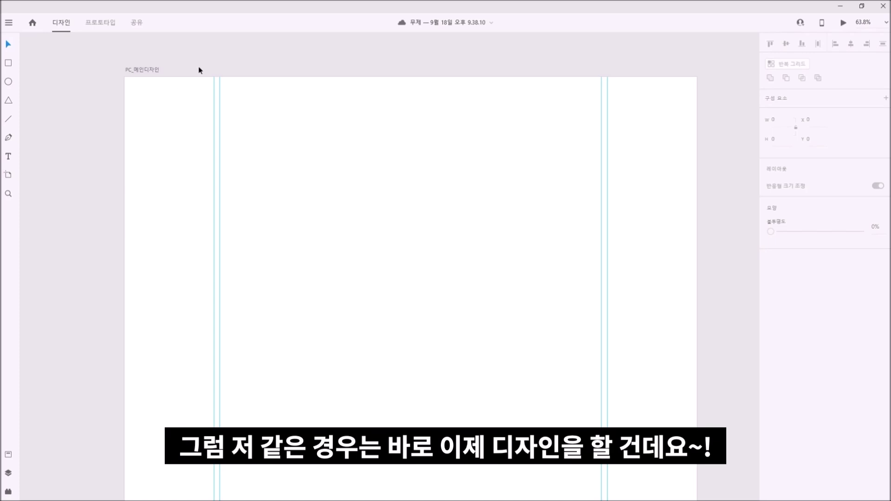
mouse_move(214, 164)
mouse_down()
mouse_move(496, 263)
mouse_move(611, 267)
mouse_move(607, 289)
mouse_up()
drag(179, 135, 294, 223)
scroll(483, 218, down, 6)
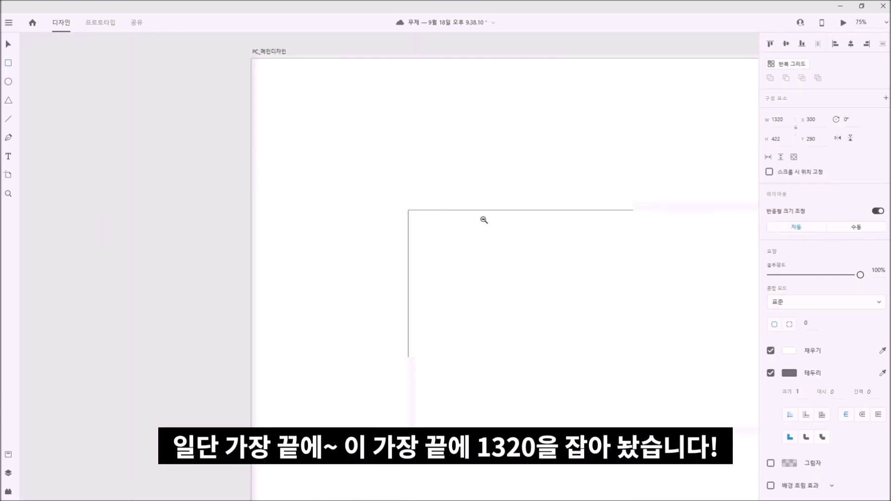
drag(587, 243, 369, 227)
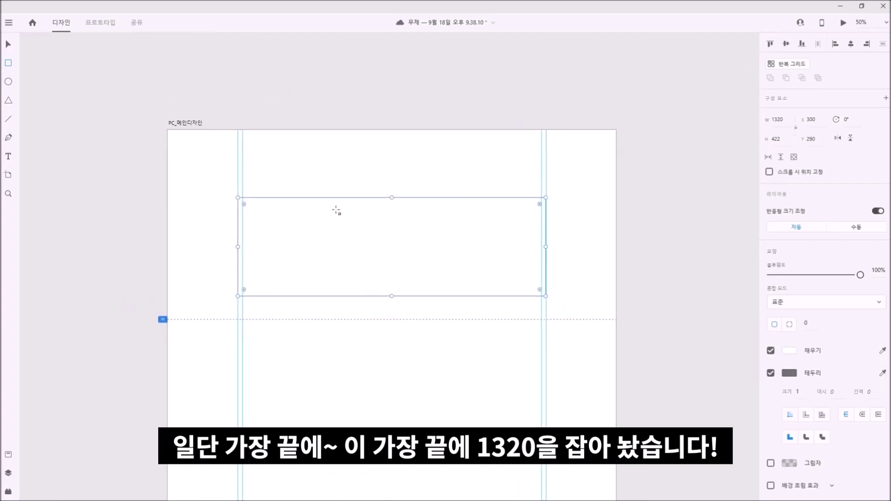
drag(164, 133, 599, 340)
Step: Duplicate the rectangle below the original and narrow the copy to 1280 px between the inner guides
key(v)
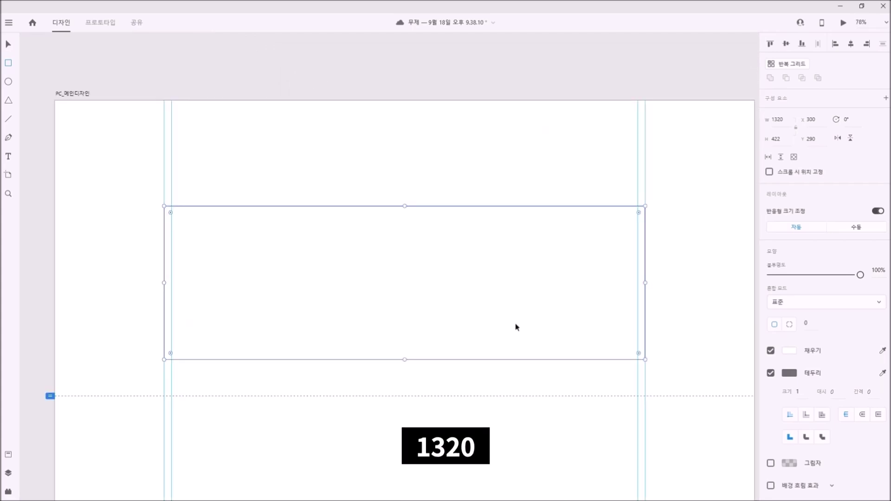
drag(398, 245, 399, 417)
scroll(219, 363, down, 3)
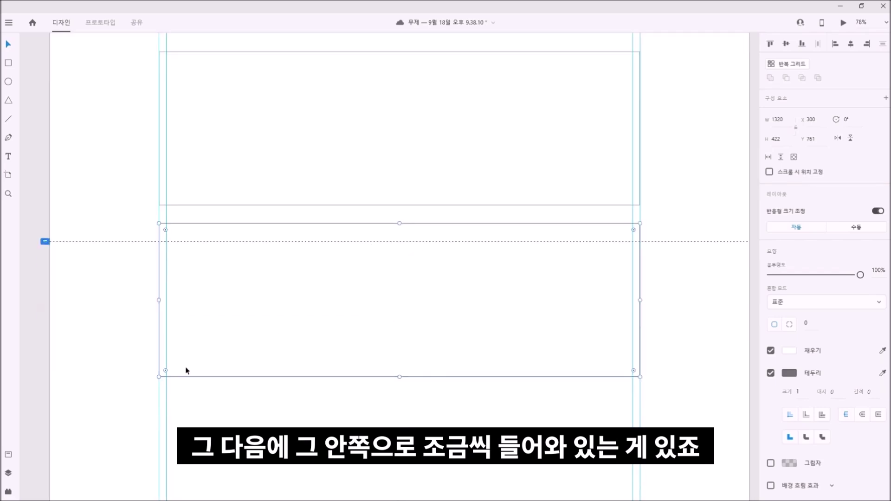
drag(158, 300, 165, 301)
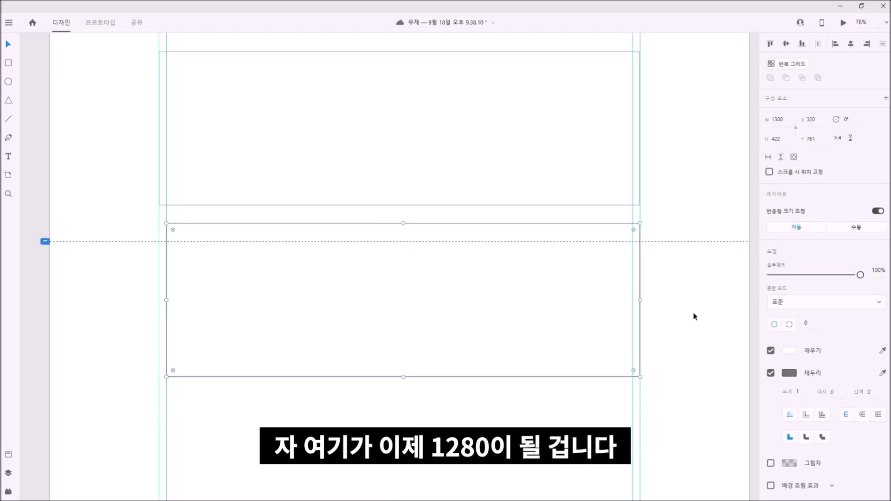
drag(641, 300, 632, 300)
Step: Remove the border of the lower 1280 px rectangle and fill it with red
click(771, 372)
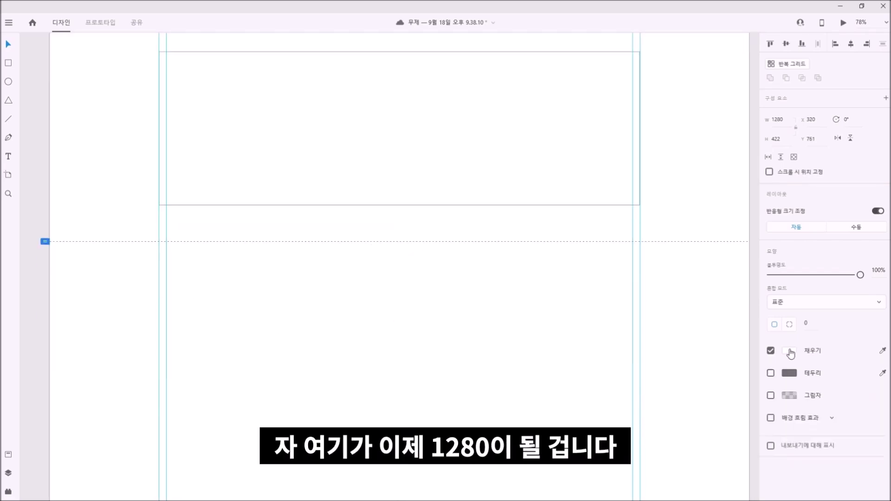
click(789, 350)
click(711, 334)
drag(715, 320, 728, 298)
click(706, 215)
drag(363, 296, 366, 319)
scroll(353, 278, up, 3)
Step: Delete both the white outlined rectangle and the red rectangle from the artboard
click(341, 234)
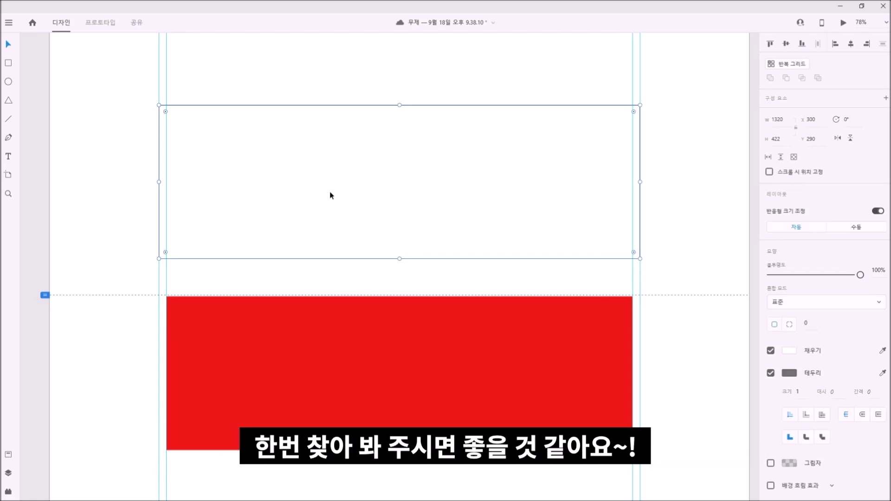
click(327, 265)
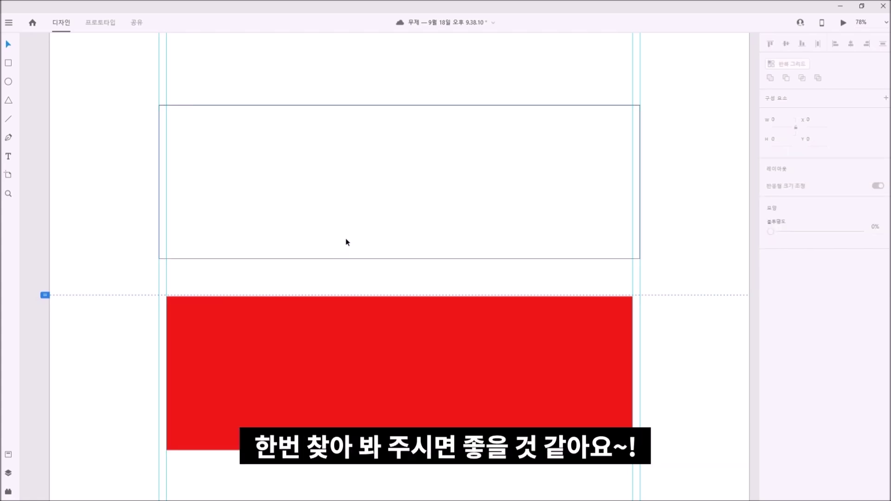
drag(350, 224, 353, 293)
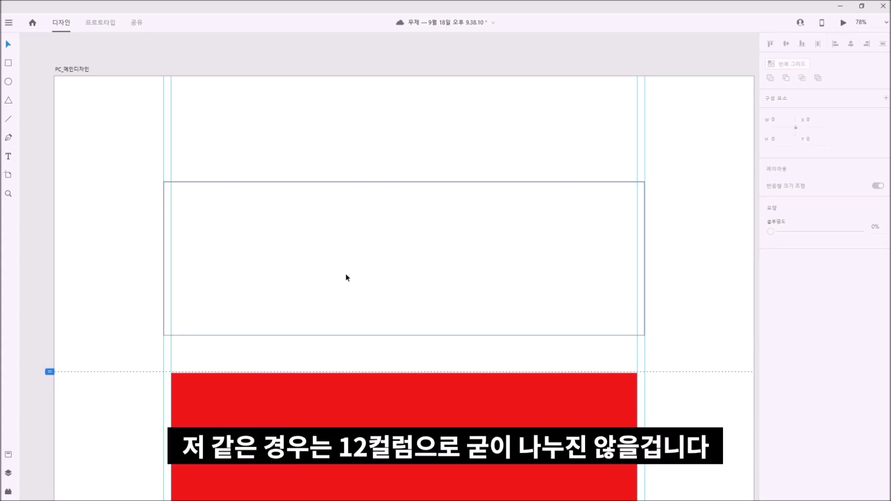
click(330, 298)
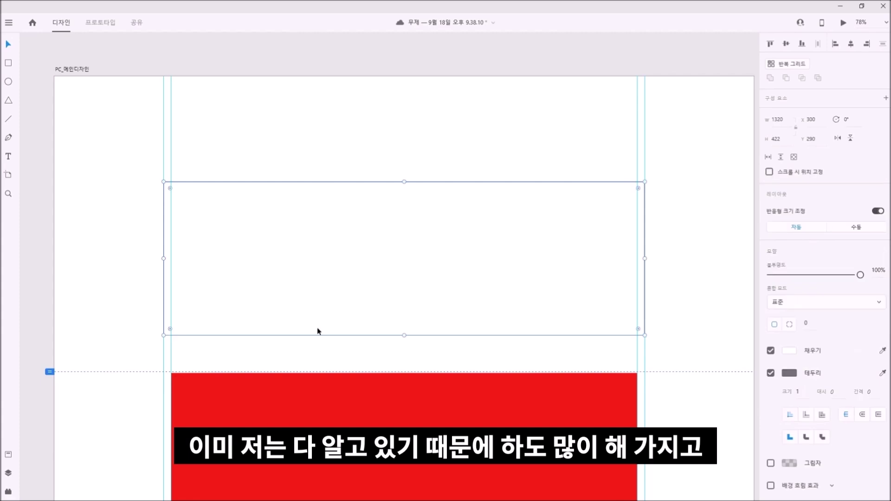
click(289, 409)
drag(274, 135, 383, 408)
key(Delete)
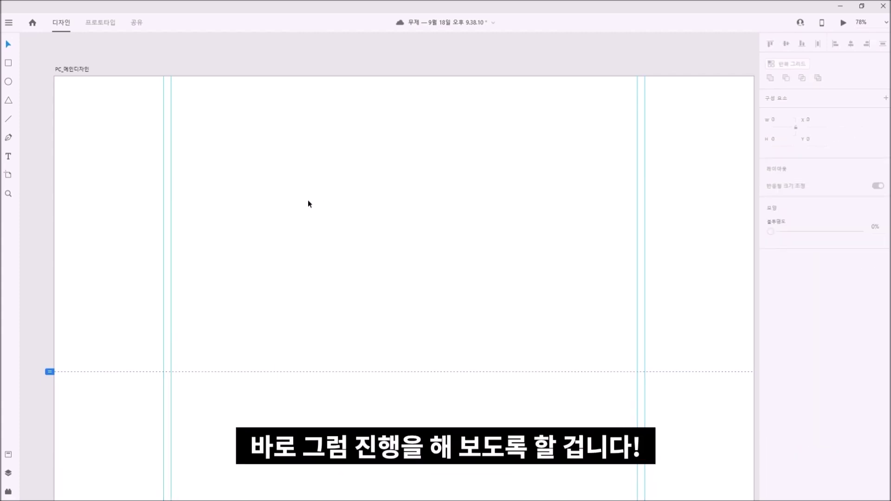
Step: Lay out grey placeholders for the header and the 1280 by 468 px main banners, and add a BEST ITEM heading below
mouse_move(342, 186)
mouse_down()
mouse_move(334, 175)
mouse_move(331, 182)
mouse_up()
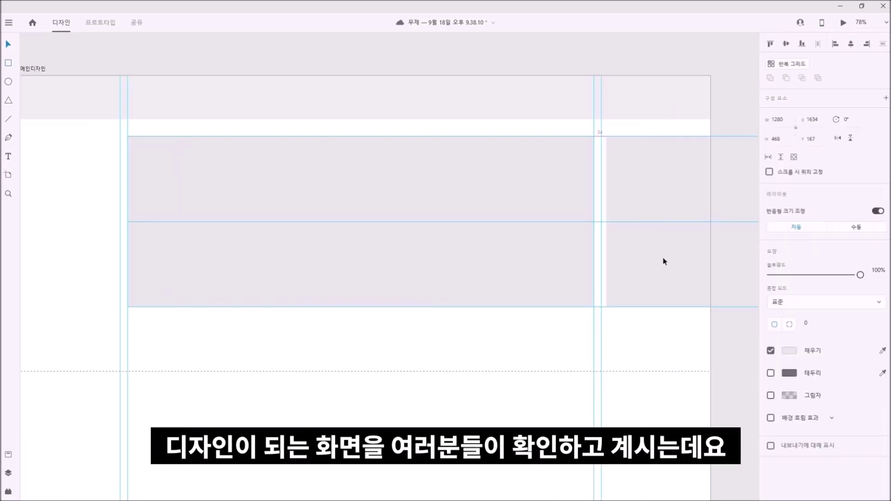
scroll(215, 219, down, 5)
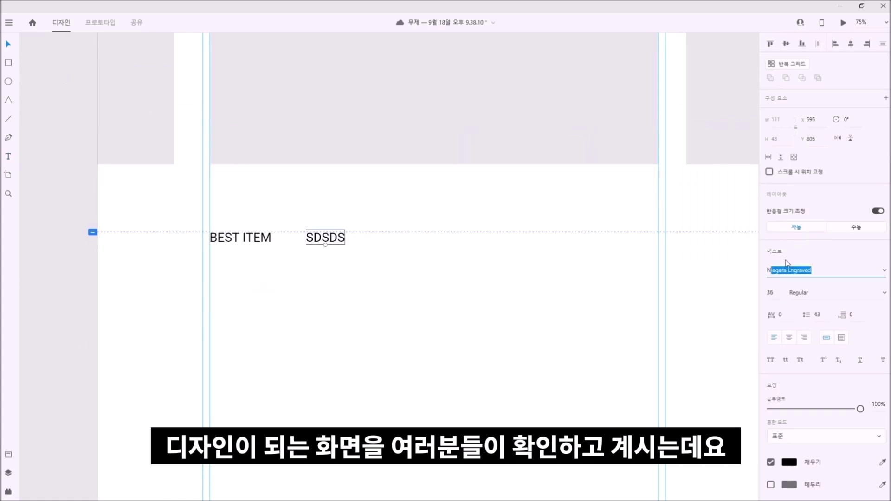
Step: Add the grey subtitle "최고의 인기상품들을 소개합니다." in Noto Sans CJK KR 18 beside BEST ITEM, with a thin vertical divider between them
scroll(318, 247, up, 4)
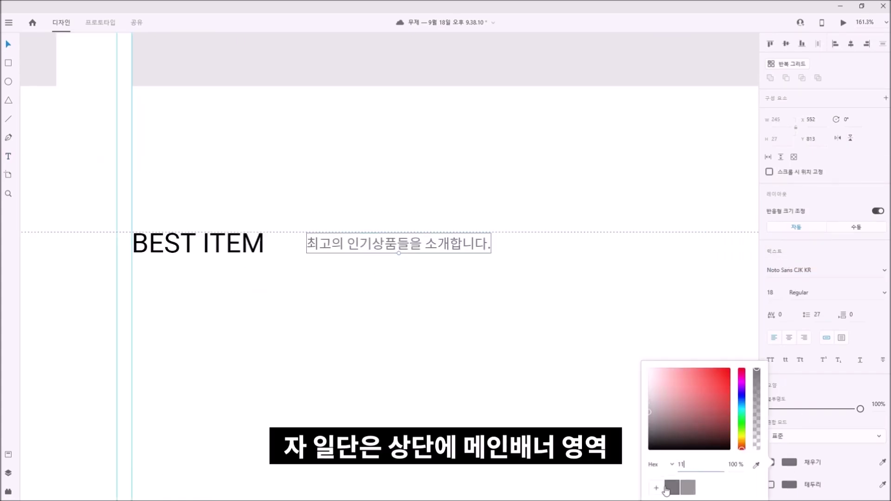
key(ctrl+1)
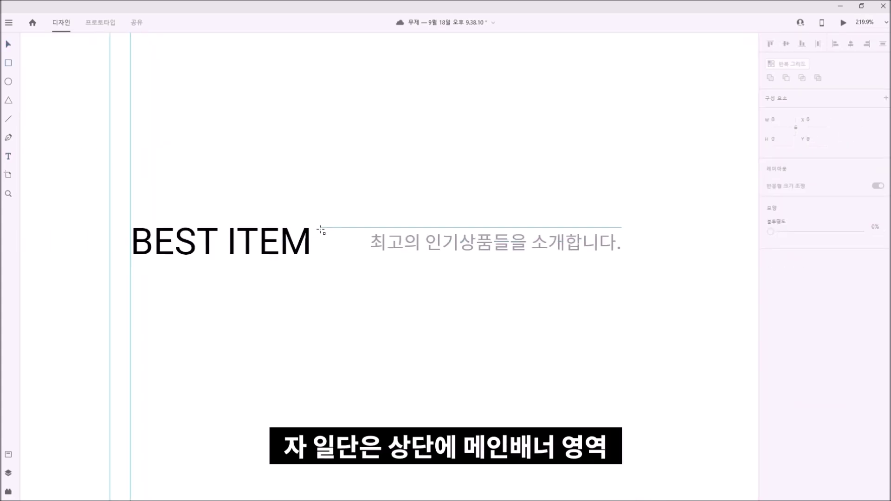
scroll(284, 255, up, 3)
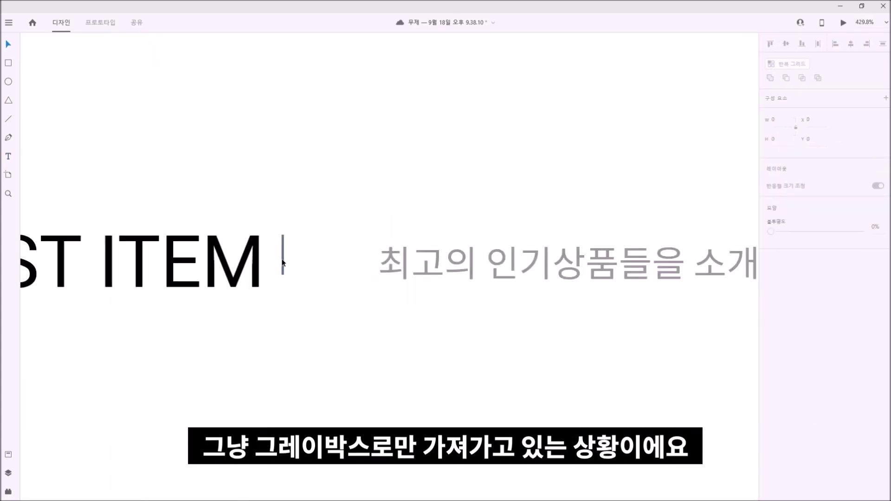
click(298, 262)
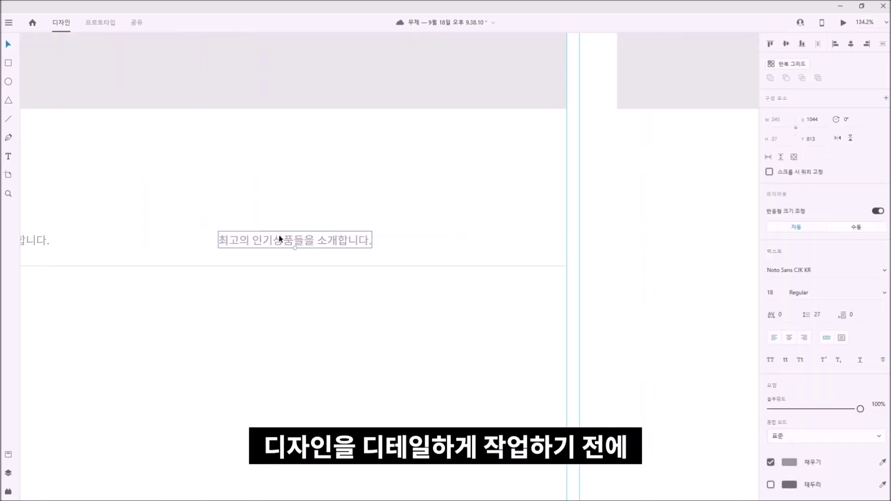
Step: Add the Roboto 18 category labels FURNITURE, FABRIC, HOME DECO and MADIA on the BEST ITEM row, and colour the last three grey
click(497, 241)
text(FURNITUR)
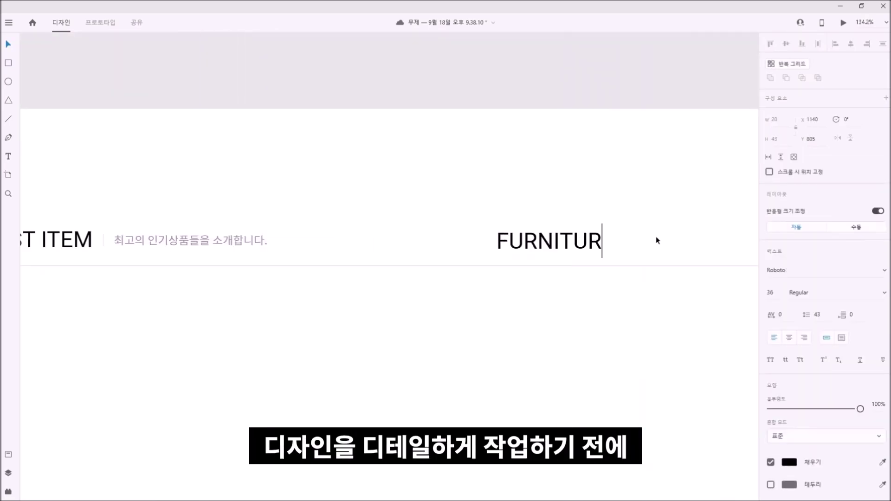
text(E)
click(445, 242)
text(FABRIC)
click(512, 244)
text(HOME EDCO)
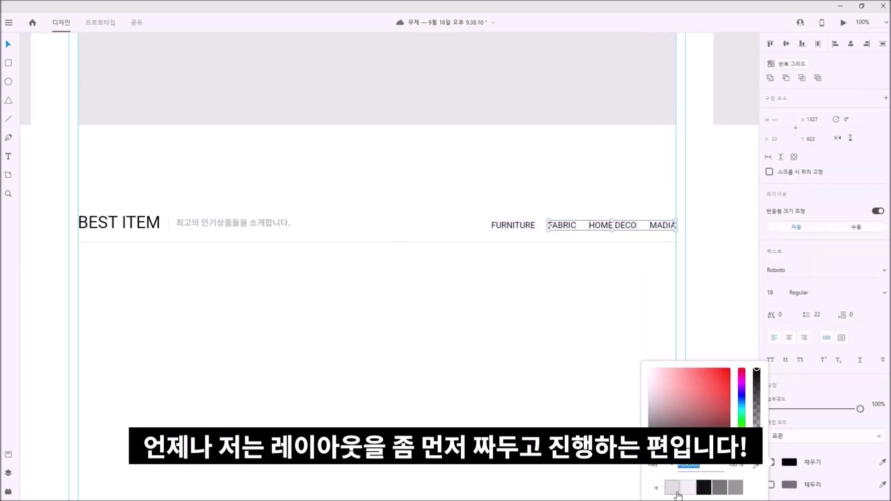
click(676, 488)
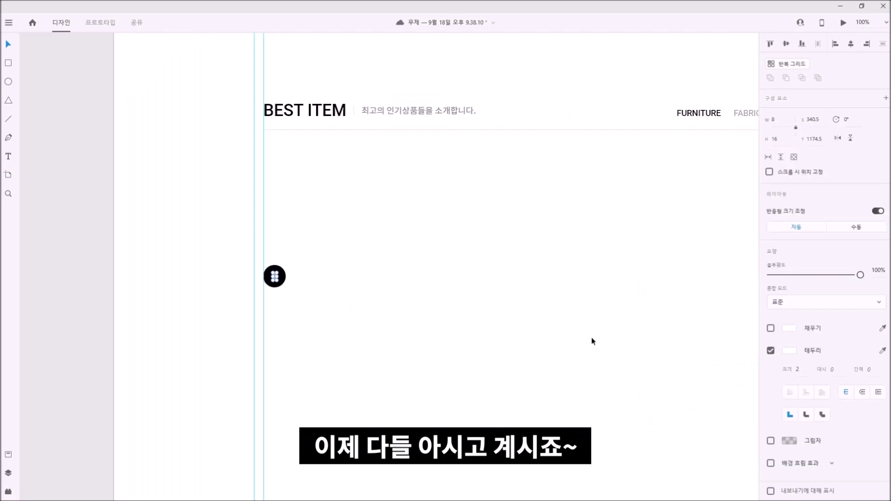
Step: Place round arrow buttons at both ends of the BEST ITEM row and calculate item widths from 1104 minus 160 and minus 192, each divided by 5
key(ctrl+y)
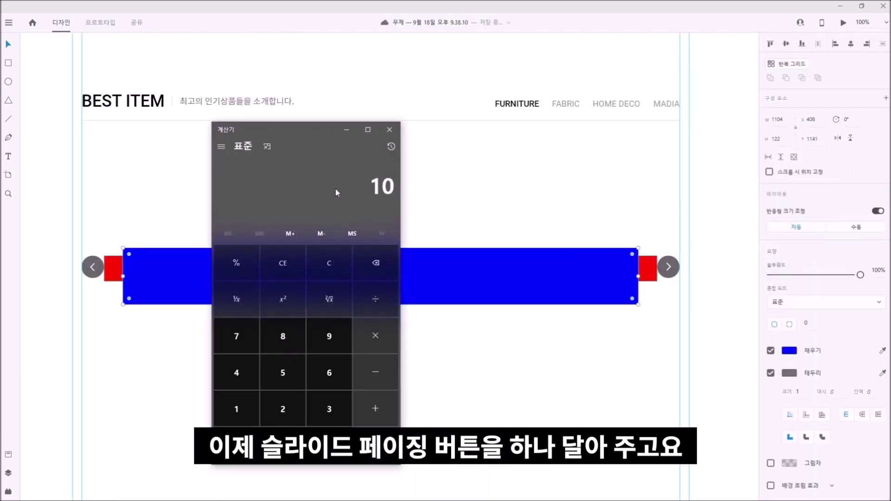
text(1104-160/5=)
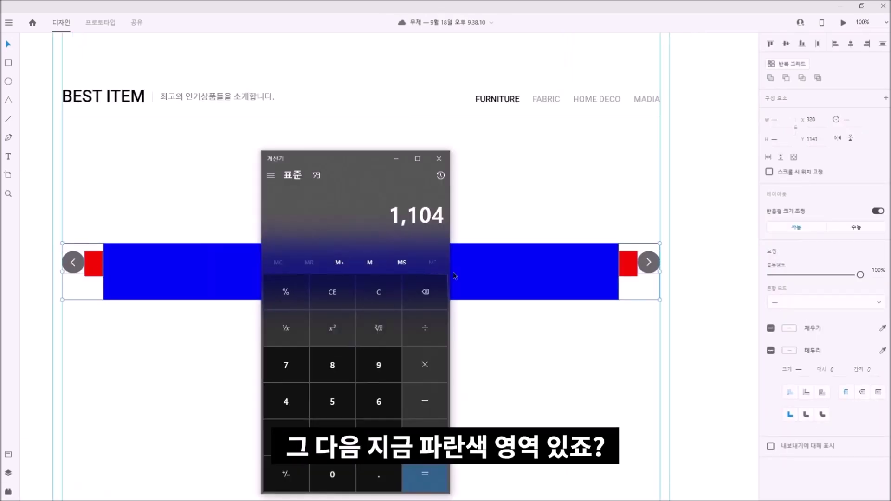
key(minus)
text(192/5=)
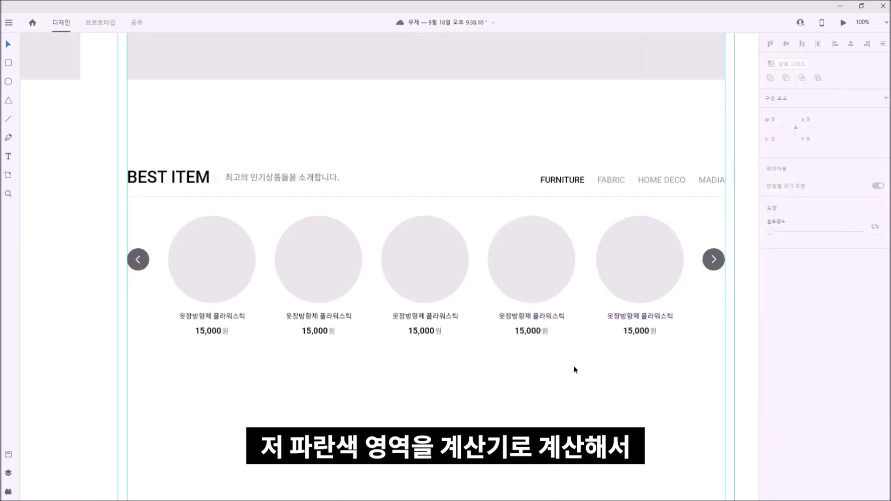
Step: Rename the second and fourth BEST ITEM products "우리집 거실 인테리어 소품" and the middle one "안방 2인 친환경 침대"
double_click(342, 316)
key(ctrl+a)
text(우리집 거실 인테리어 소품)
key(Escape)
drag(521, 355, 419, 346)
double_click(347, 310)
key(ctrl+a)
text(안방 2인침대)
text(환경 침대)
key(Escape)
drag(414, 397, 467, 361)
Step: Set the opacity of the two arrow buttons' circles in the BEST ITEM section to 40%
click(91, 213)
shift+click(666, 213)
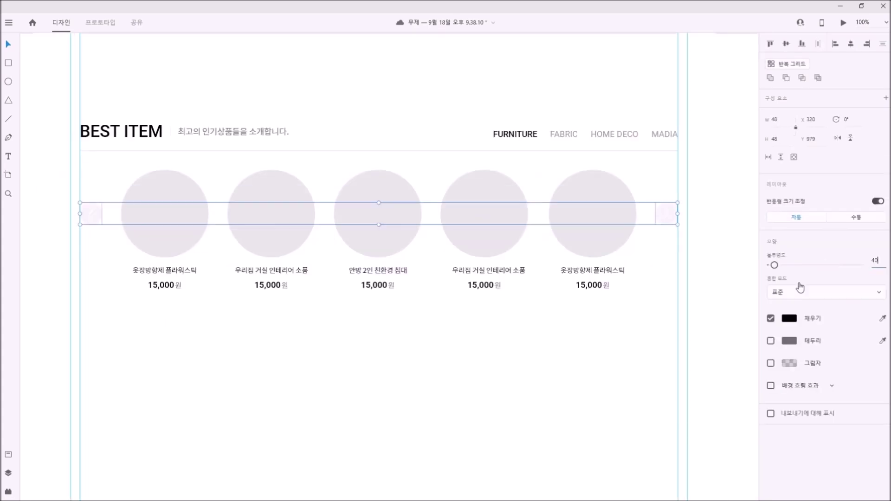
scroll(350, 288, down, 3)
Step: Place a 1280 by 140 px banner placeholder below the BEST ITEM products, borderless and filled with the circles' grey
drag(428, 91, 448, 178)
shift+click(447, 178)
click(770, 374)
click(883, 351)
click(566, 177)
drag(421, 297, 421, 247)
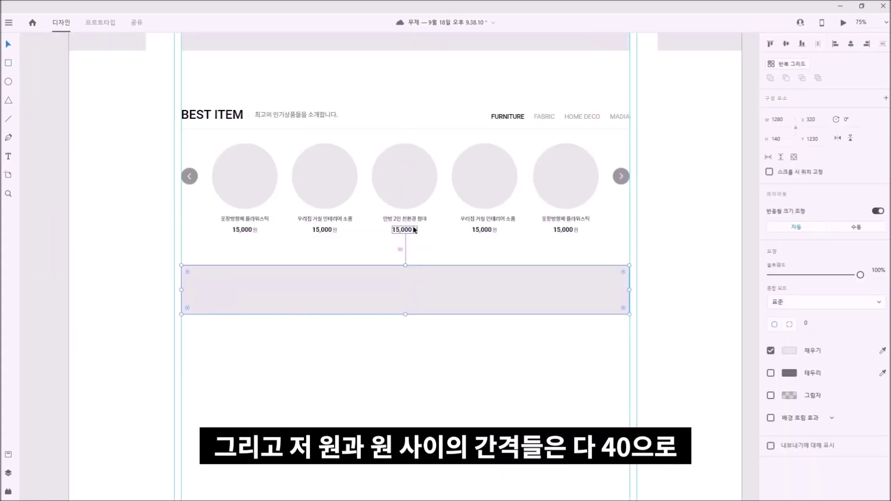
Step: Build the product grid section below the banner and add a bordered 더보기 button with a downward arrow beneath it
click(325, 372)
drag(281, 435, 271, 345)
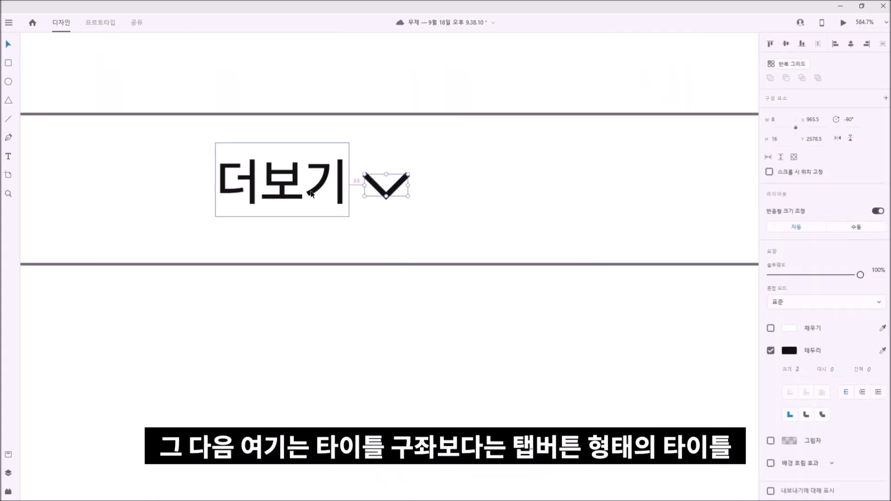
key(ctrl+1)
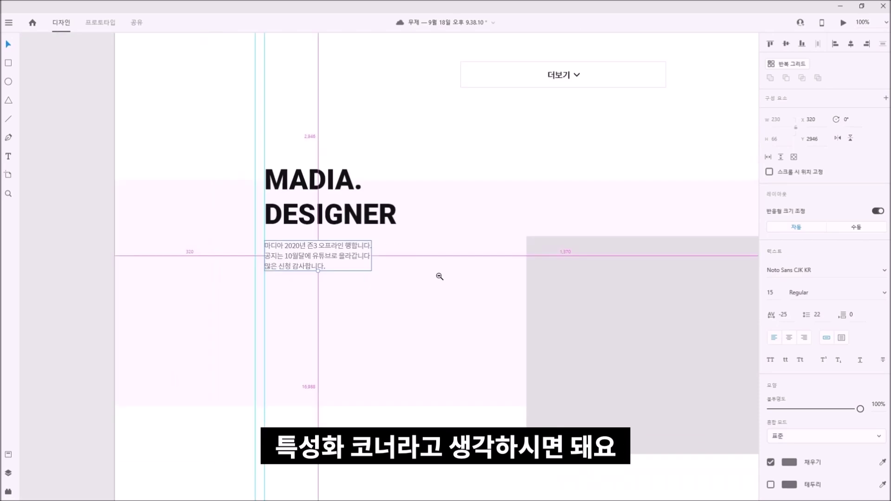
Step: Add a black circle captioned "누끼 이미지 들어가는 자리" and a 90 px white circle on the video placeholder in the MADIA. DESIGNER block
click(397, 359)
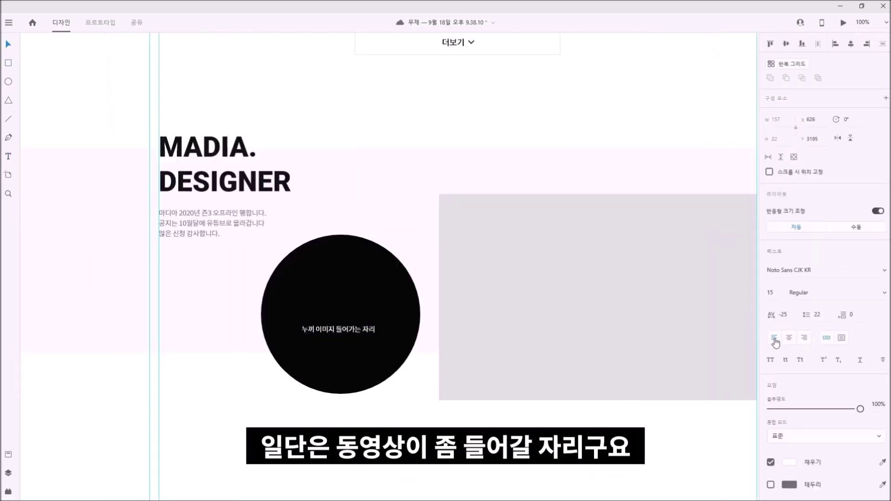
scroll(390, 232, up, 2)
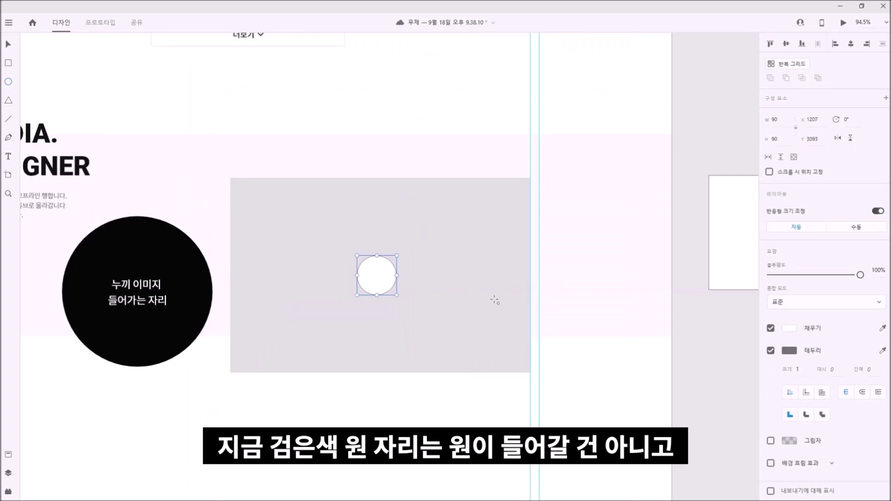
drag(309, 275, 329, 291)
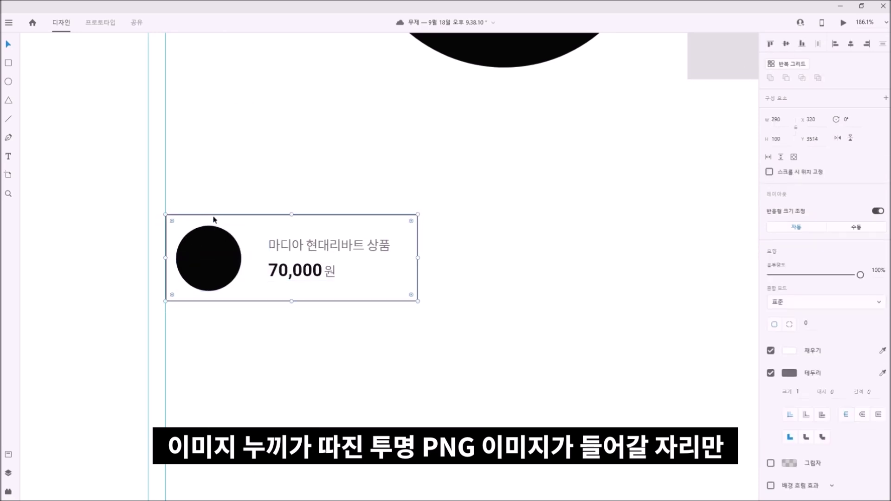
Step: Lay out four 290 by 100 px product cards and, further down, brand circles captioned LUCKY PLANET, OGRAM, SUUNTO and GROVANA
click(225, 258)
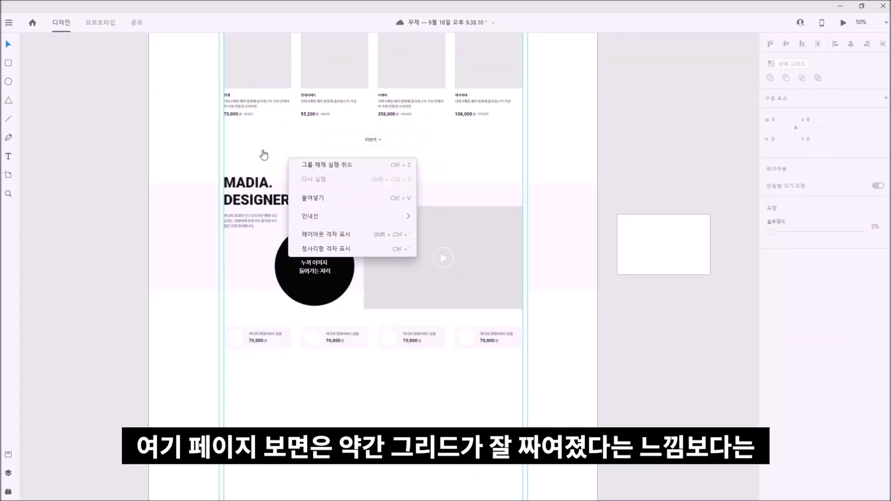
drag(238, 146, 354, 169)
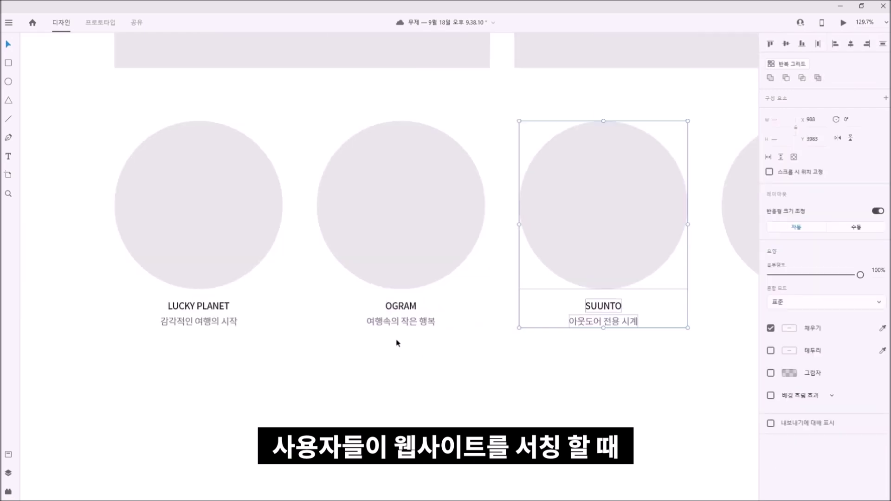
scroll(397, 342, down, 10)
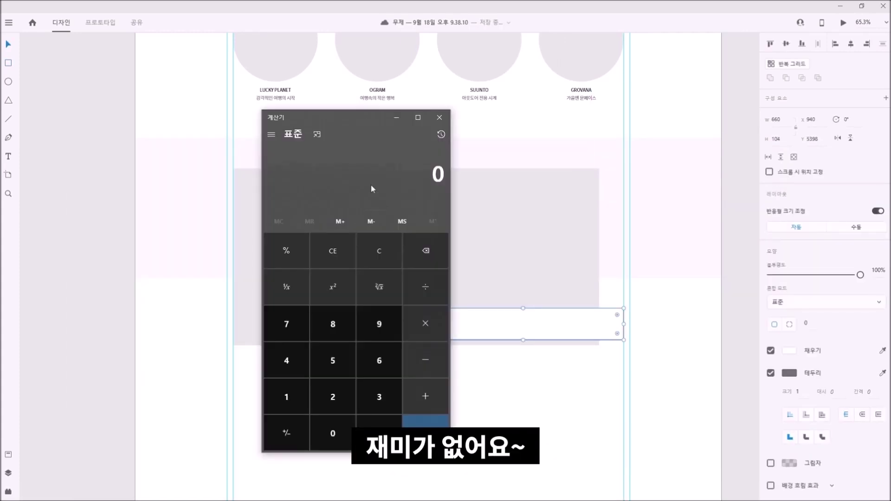
Step: Lay out the class promotion with a large grey image, the heading "마디아 수업 오프라인 시즌3 ~40% (뻥)" and four priced thumbnails aligned under the heading
text(660)
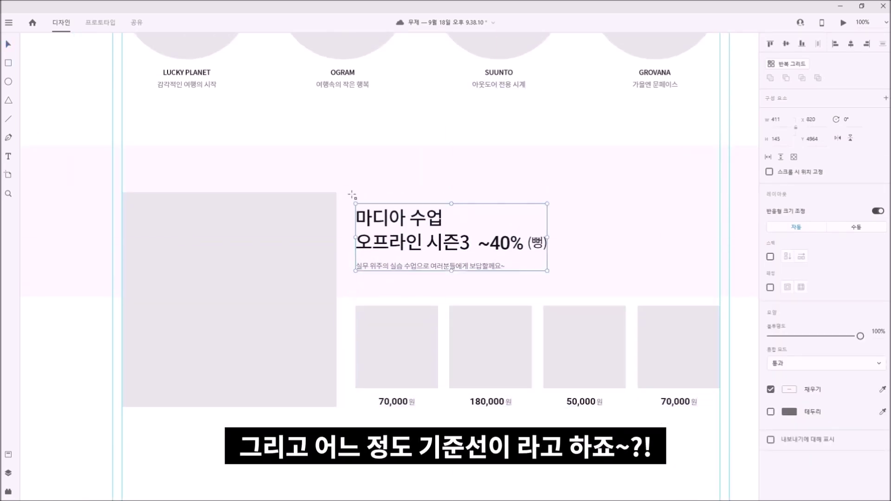
drag(379, 194, 380, 193)
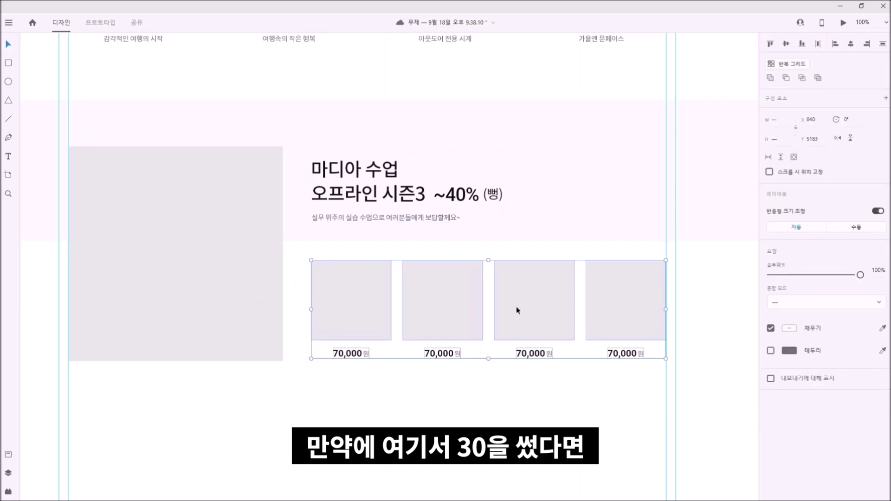
drag(370, 242, 370, 259)
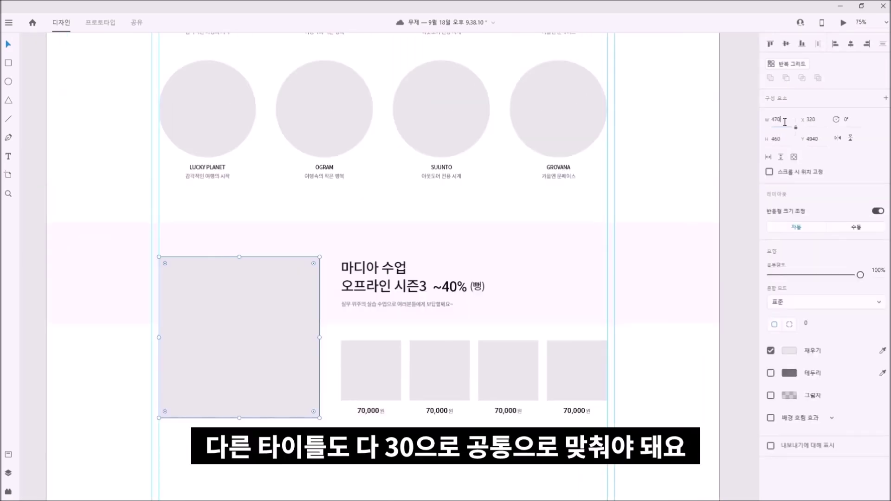
click(416, 299)
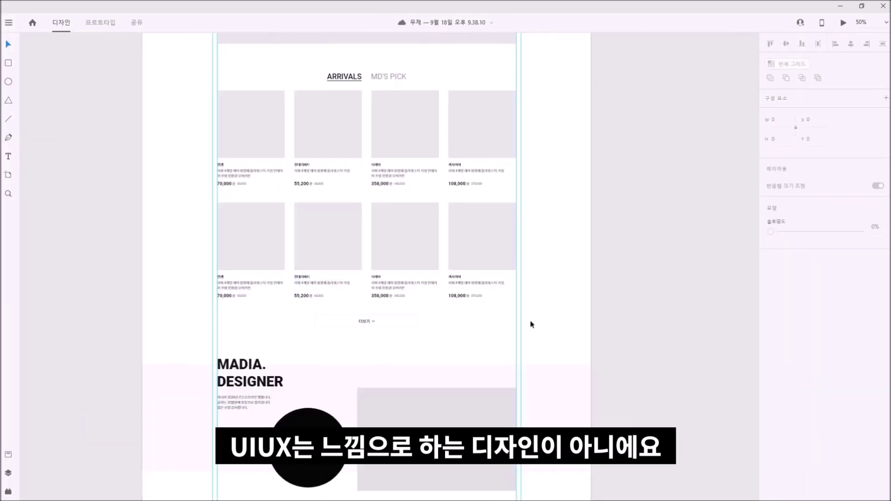
Step: Resize the product thumbnail in the 마디아 기획전 section and fill both columns with two thumbnail-and-price entries each
scroll(487, 297, down, 5)
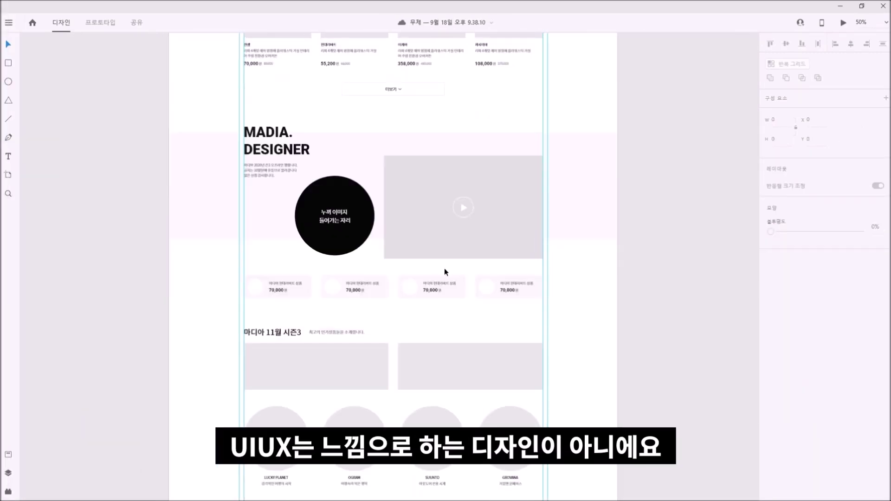
scroll(445, 269, down, 8)
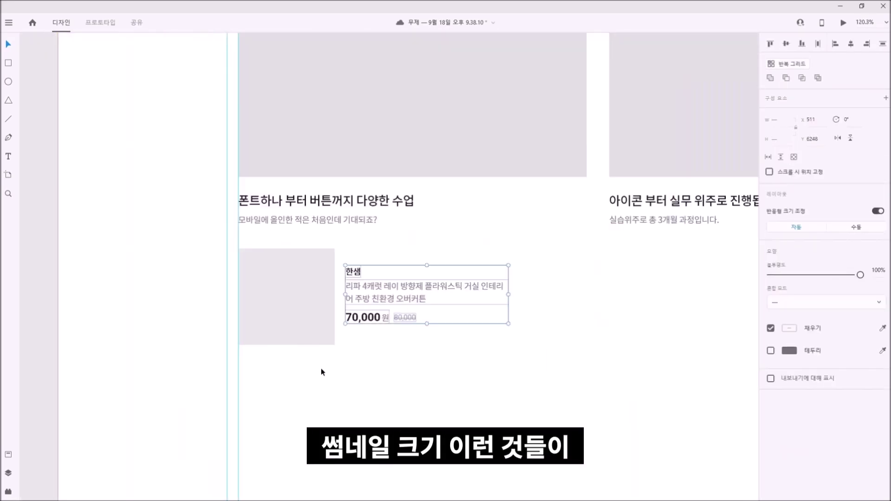
click(302, 325)
click(776, 138)
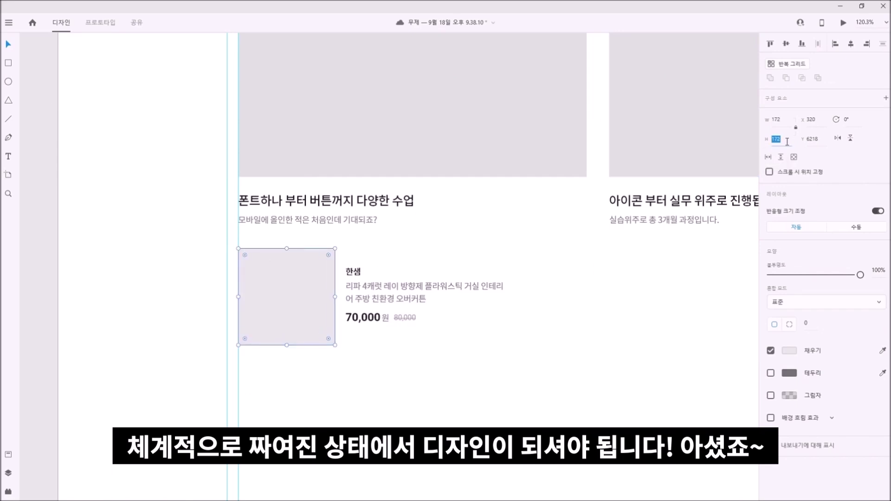
drag(378, 275, 286, 290)
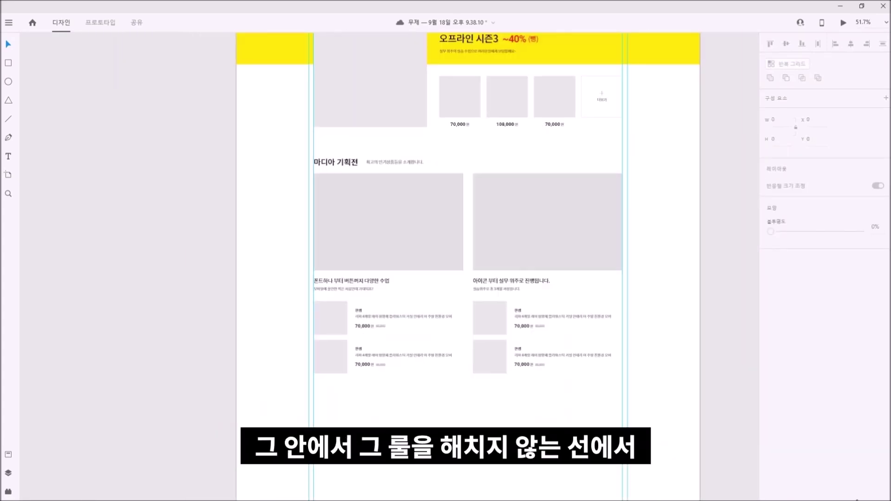
Step: Add a 1920 by 460 px pale band below 마디아 기획전 with body text and the Noto Sans CJK KR Bold 60 heading "마디아 오프 모바일 UIUX 디자인"
scroll(227, 280, down, 10)
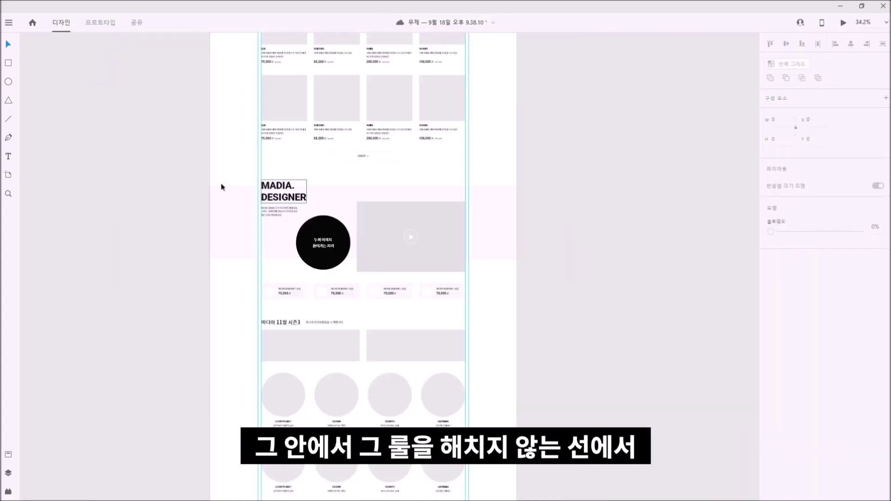
scroll(486, 340, up, 5)
drag(486, 340, 426, 142)
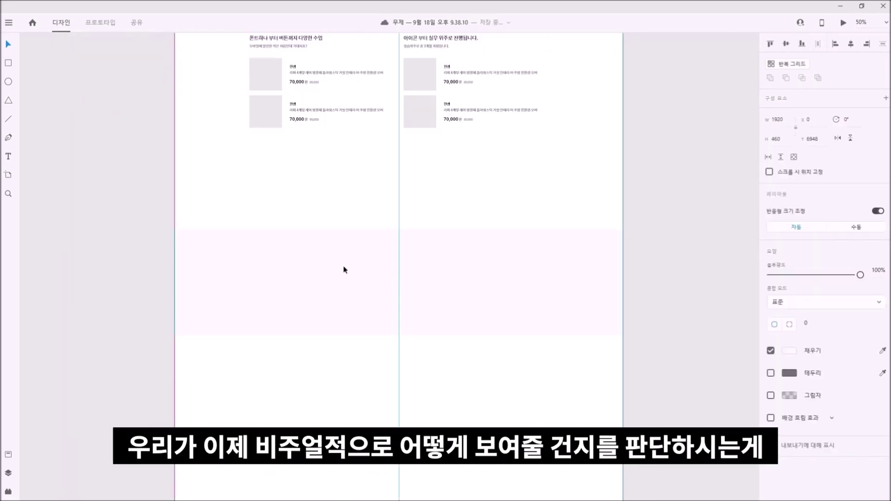
drag(777, 270, 799, 273)
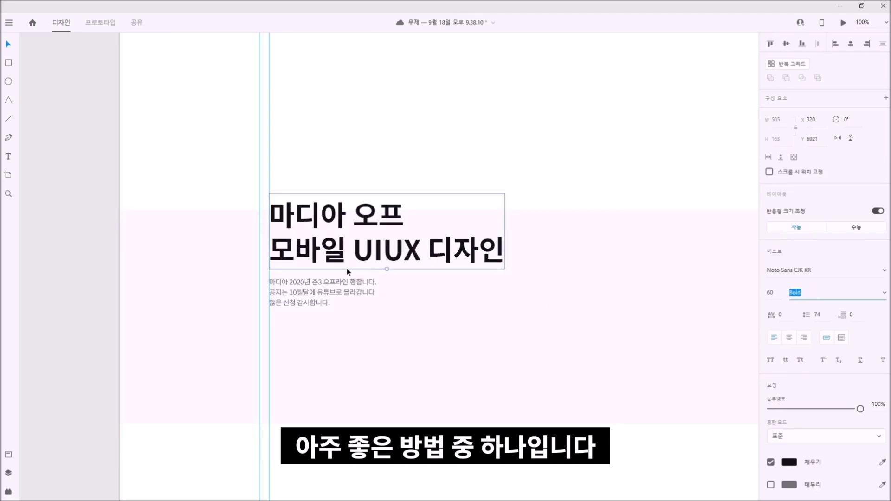
click(342, 288)
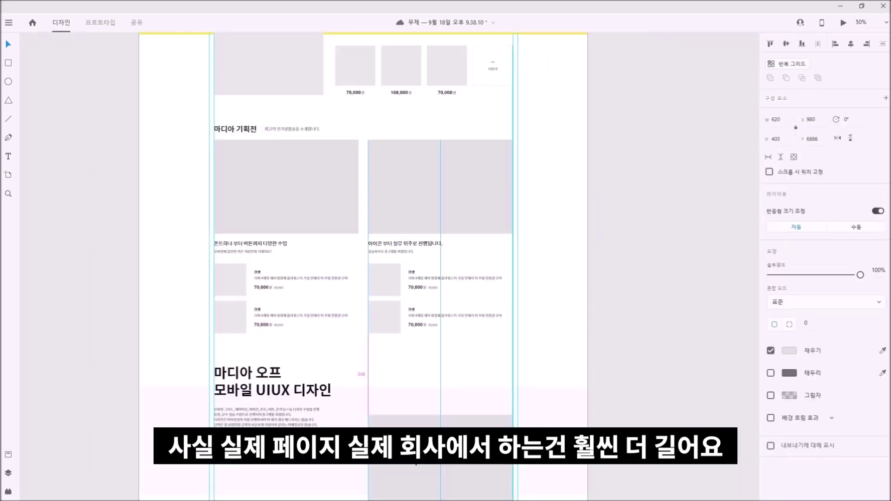
Step: Arrange three staggered grey image placeholders of different sizes with captions beneath the 모바일 UIUX 디자인 heading
scroll(731, 135, down, 4)
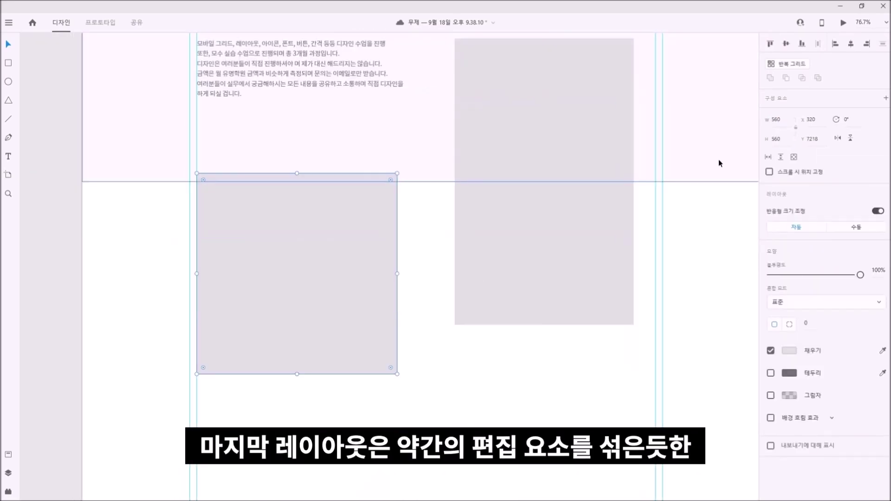
drag(271, 208, 295, 299)
drag(276, 141, 528, 315)
click(487, 279)
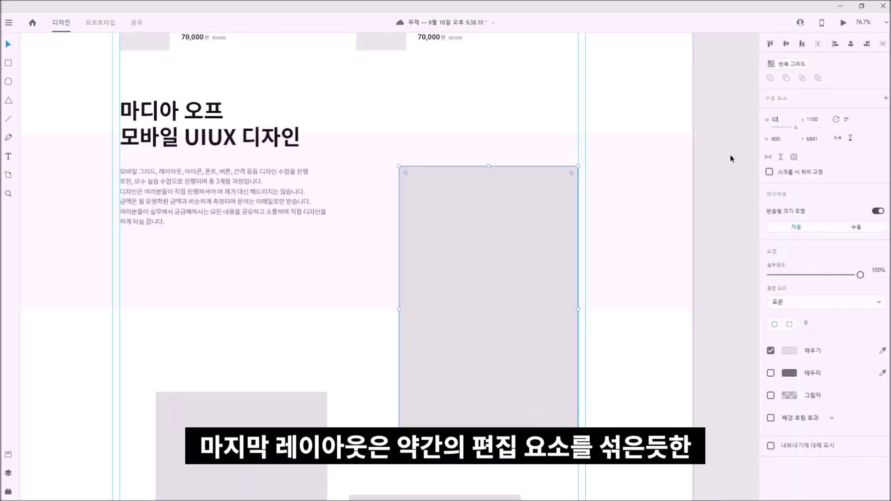
scroll(486, 320, down, 4)
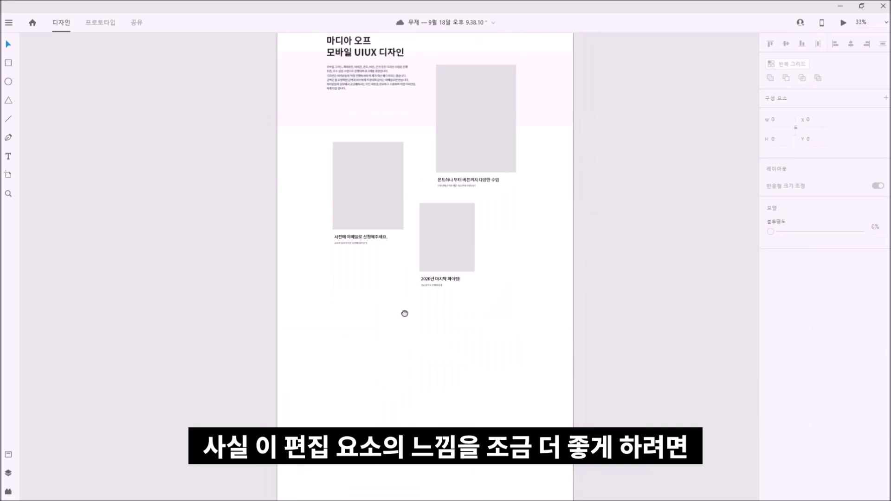
Step: Caption the three cards "마디아 오프라인 수업", "이번엔 모바일 올인이다." and "홍보는 이런식으로 은근히", with subtitles "2020년 11월 시즌3 인원모집" and "모바일 A부터 Z까지 한방에!"
scroll(405, 313, down, 5)
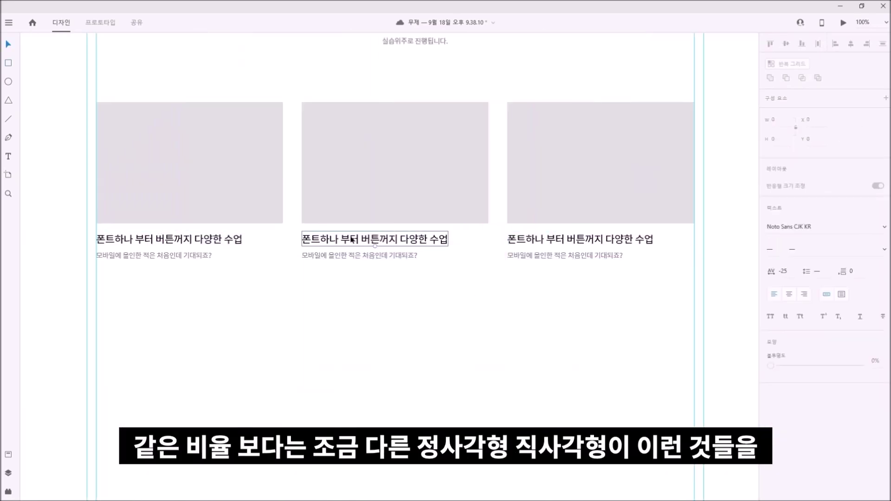
text(이번엔 모바일 올인이다.)
double_click(371, 255)
key(ctrl+a)
text(모바일 A부터 Z까지 한방에!마디아 오프라인 수업)
double_click(134, 254)
text(2020녀)
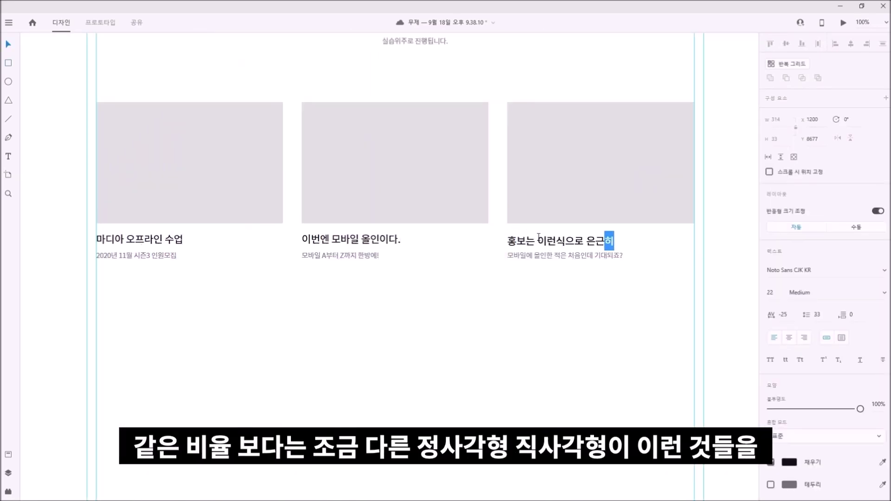
Step: Add a pale full-width footer block of 1920 by 639 px below the three captioned cards
scroll(571, 343, down, 3)
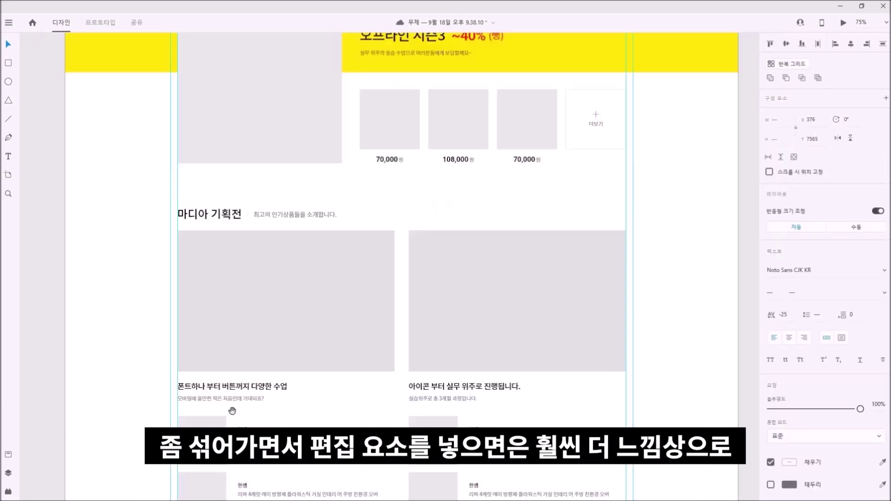
drag(232, 411, 306, 481)
scroll(416, 229, down, 10)
scroll(399, 362, down, 10)
drag(400, 361, 400, 320)
scroll(401, 320, up, 10)
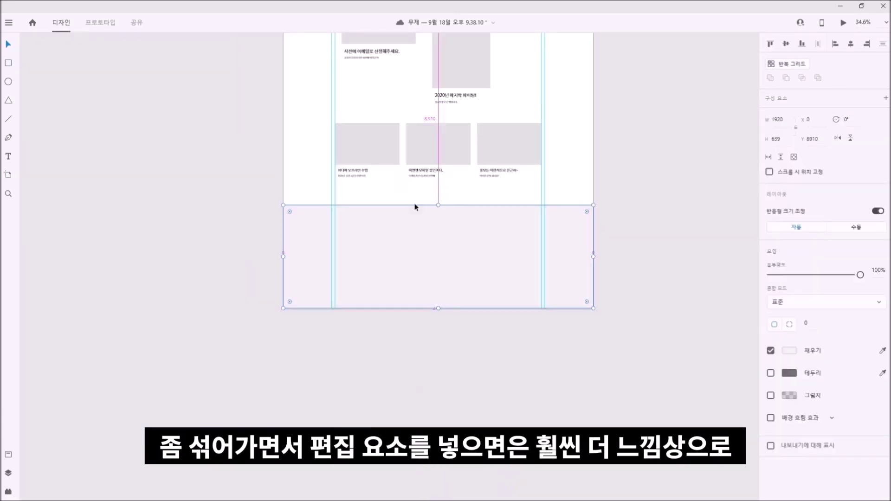
click(420, 342)
Step: Add the logo text MADIA in Roboto Black 28 to the header, aligned with the content guide
scroll(420, 341, up, 15)
scroll(298, 139, up, 6)
key(t)
click(364, 272)
text(MADIA)
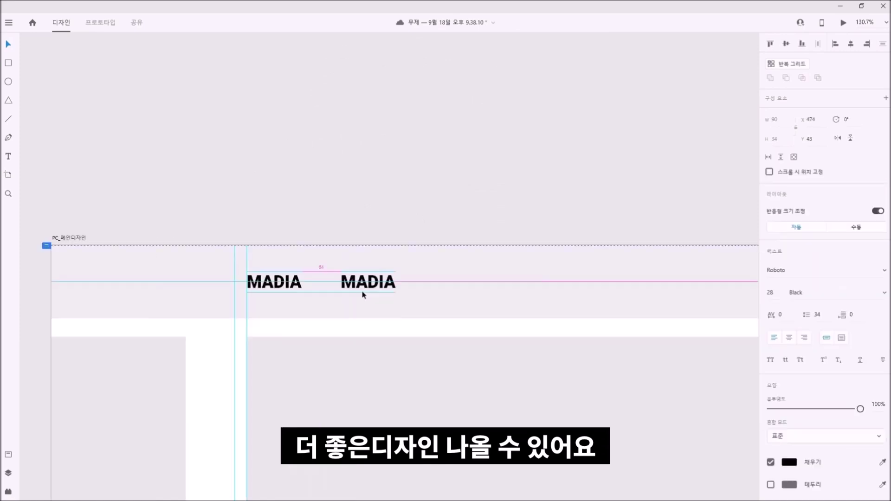
Step: Add the header menu labels 거실가구, 주방가구, 가전/디지털, 인테리어 소품 and 홈 트레이닝 beside the MADIA logo
text(거실가구 )
text(주방가구)
alt+drag(430, 283, 502, 284)
double_click(502, 283)
text(가전/디지털)
drag(433, 224, 237, 205)
alt+drag(313, 265, 396, 264)
double_click(396, 264)
text(인테리어 소품)
text(홈 트레이닝)
Step: Set the five header menu labels in Noto Sans CJK KR, even out their spacing and vertical alignment, and colour all but 거실가구 grey
drag(543, 284, 139, 246)
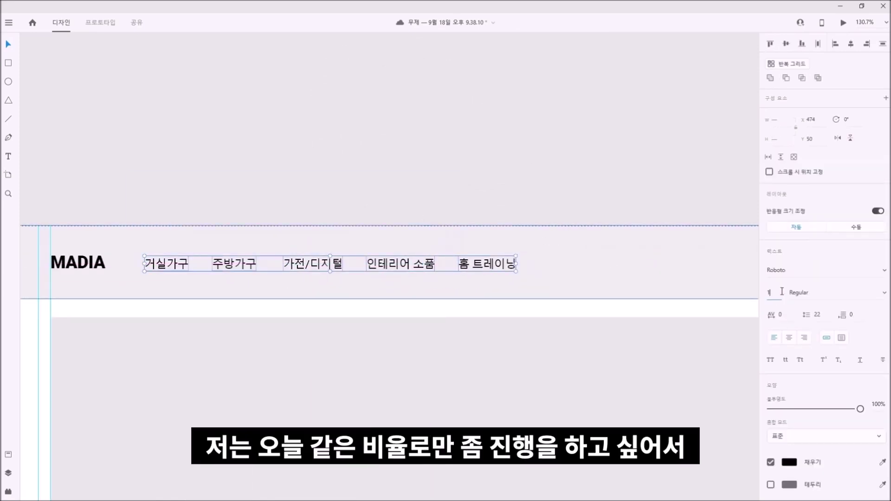
click(785, 270)
text(Noto Sans CJK KR)
scroll(309, 205, down, 3)
drag(309, 205, 305, 246)
drag(248, 246, 255, 246)
drag(358, 246, 364, 246)
drag(135, 185, 531, 258)
click(786, 44)
click(789, 392)
click(650, 365)
Step: Duplicate the menu labels further along the header and set the original labels to size 15
double_click(252, 246)
alt+drag(357, 247, 668, 246)
drag(404, 289, 502, 231)
click(502, 231)
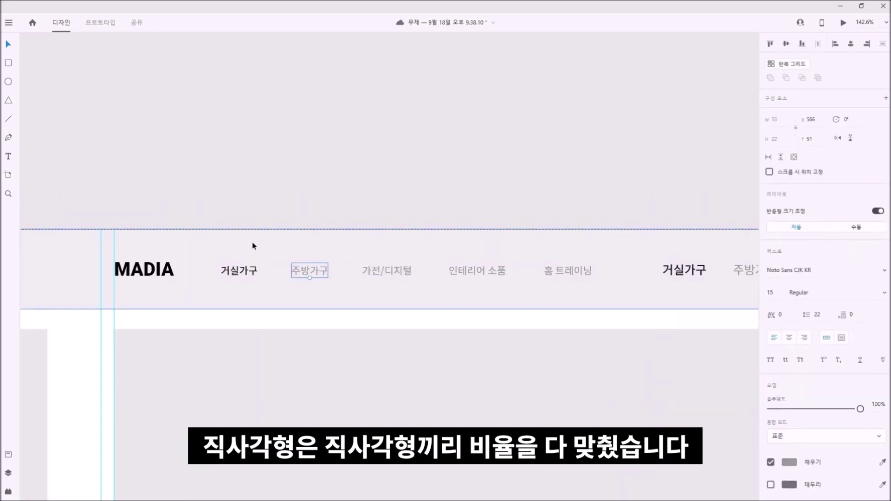
Step: Replace the duplicated menu labels with sing in and sing up near the content guide at the far end of the header
scroll(482, 279, right, 5)
key(Delete)
click(502, 275)
text(sing in)
key(Escape)
alt+drag(516, 275, 599, 275)
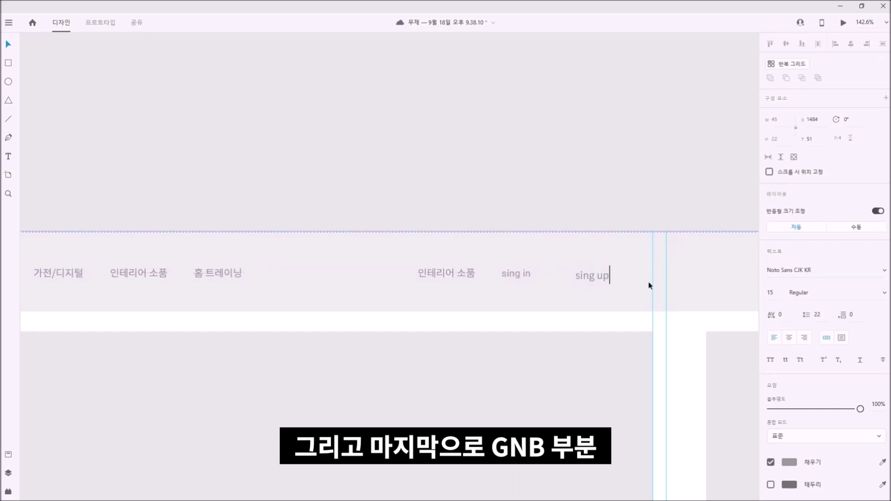
double_click(605, 275)
text(up)
key(Escape)
shift+click(516, 276)
Step: Delete the 홈 트레이닝 label and nudge the remaining header menu labels slightly closer to the MADIA logo
key(ctrl+1)
click(374, 209)
key(Delete)
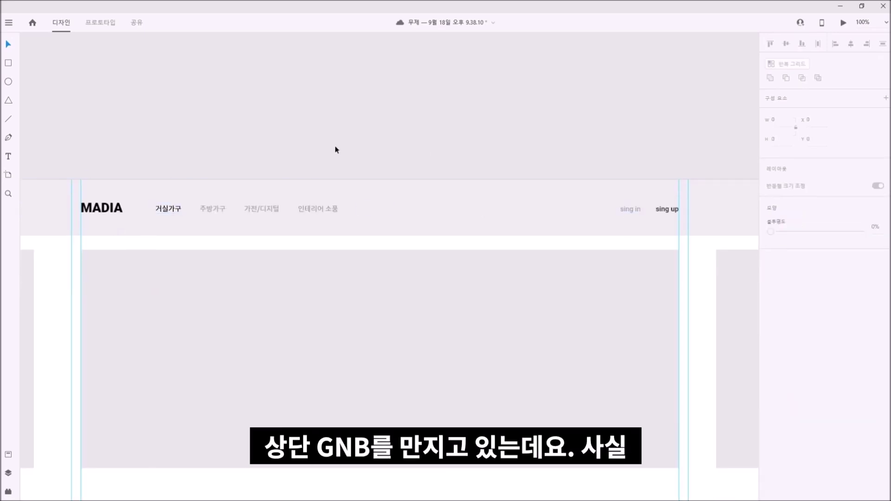
drag(344, 153, 142, 219)
key(shift+Left)
Step: Draw a pill-shaped, borderless search bar in the header between the menu and sing in, and edit its fill
click(8, 63)
drag(439, 199, 586, 221)
key(v)
mouse_move(495, 209)
mouse_down()
mouse_move(531, 209)
mouse_move(491, 209)
mouse_up()
click(771, 374)
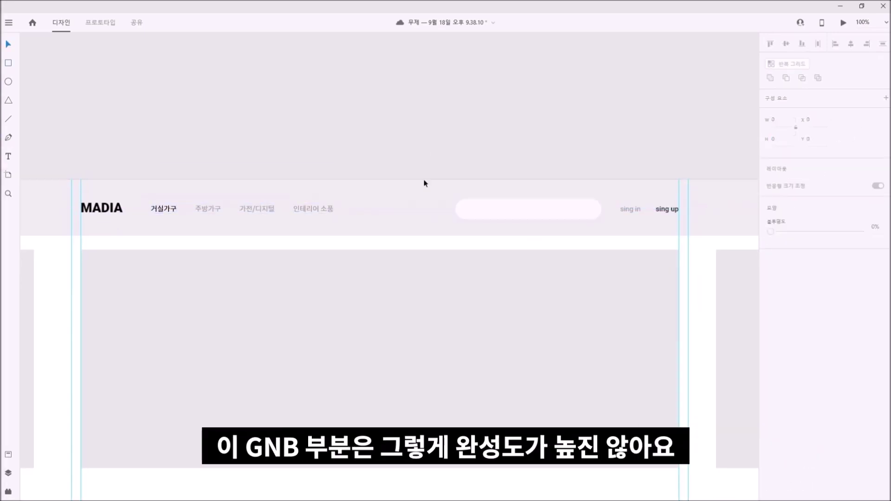
click(789, 350)
Step: Copy the sing in label into the search bar and draw a magnifier from a small circle and a short handle line
alt+drag(627, 268, 290, 266)
key(e)
drag(190, 266, 213, 289)
scroll(202, 279, up, 5)
key(p)
click(243, 248)
click(242, 280)
key(v)
shift+click(267, 237)
Step: Position the magnifier icon at the start of the search bar and colour its outline grey
key(ctrl+1)
scroll(388, 269, up, 5)
mouse_move(285, 276)
mouse_down()
mouse_move(300, 236)
mouse_move(331, 263)
mouse_move(330, 241)
mouse_up()
key(ctrl+1)
scroll(417, 280, up, 5)
click(319, 241)
click(789, 412)
key(r)
key(v)
Step: Change the copied label inside the search bar to the placeholder text Search....
double_click(332, 254)
scroll(332, 254, down, 5)
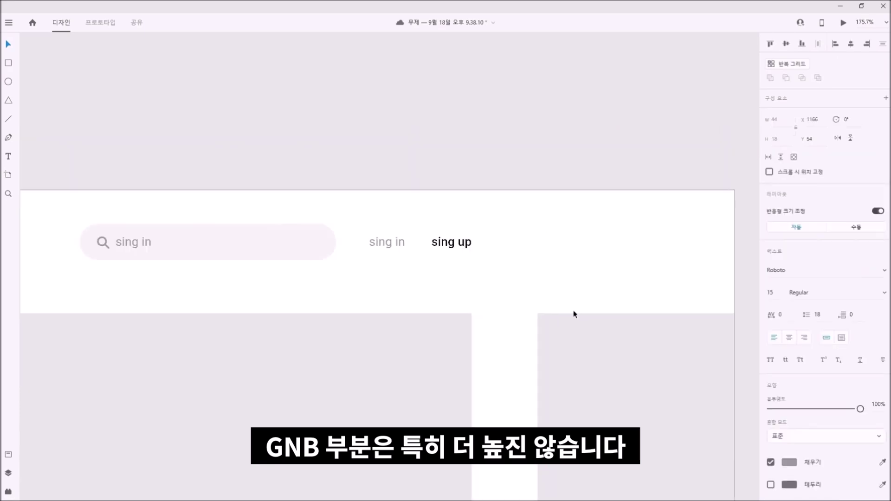
double_click(587, 260)
text(Search....)
key(Escape)
key(ctrl+1)
Step: Shift the search bar toward the menu and add a Cart label in front of sing in
click(264, 198)
shift+click(317, 198)
scroll(536, 198, up, 3)
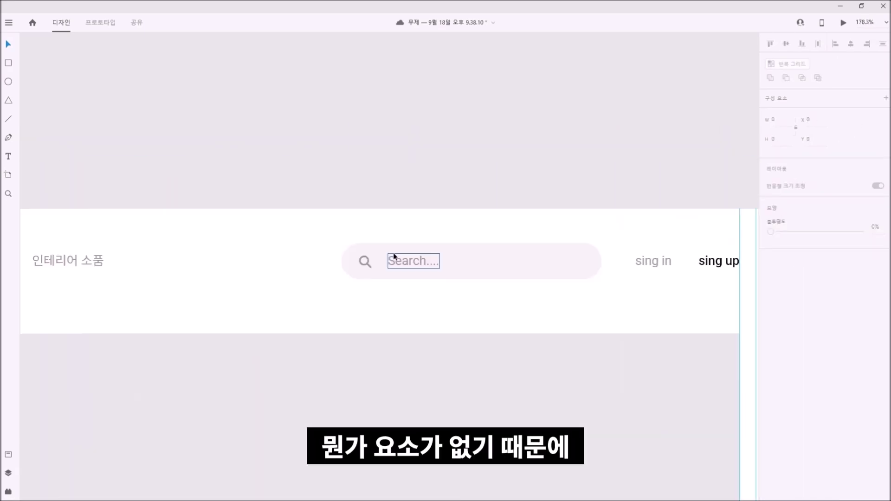
drag(394, 257, 128, 257)
scroll(435, 288, down, 5)
scroll(575, 209, up, 5)
drag(575, 211, 512, 212)
double_click(511, 211)
text(Cart)
key(Escape)
scroll(512, 212, down, 3)
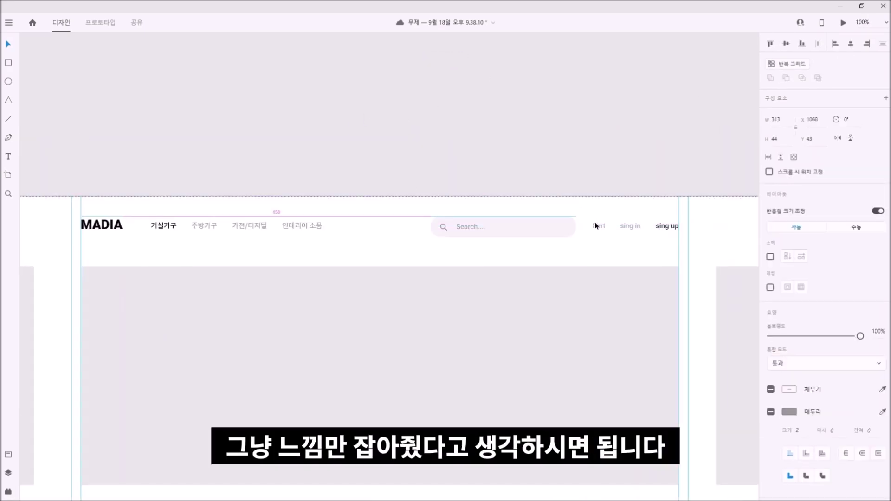
Step: Delete the 인테리어 소품 label from the header menu
click(345, 226)
key(Delete)
scroll(339, 250, down, 2)
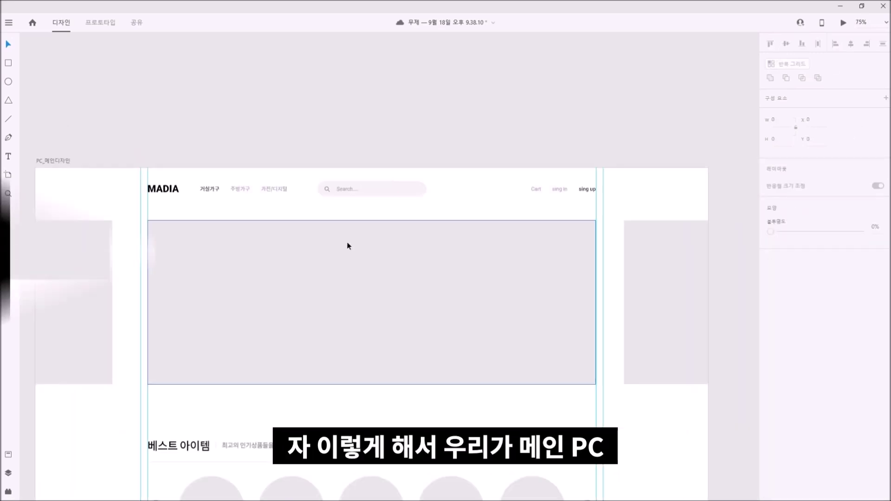
Step: Open the page preview and examine the layout from the header and main banner through the 마디아 11월 시즌3 circle grid
key(ctrl+Return)
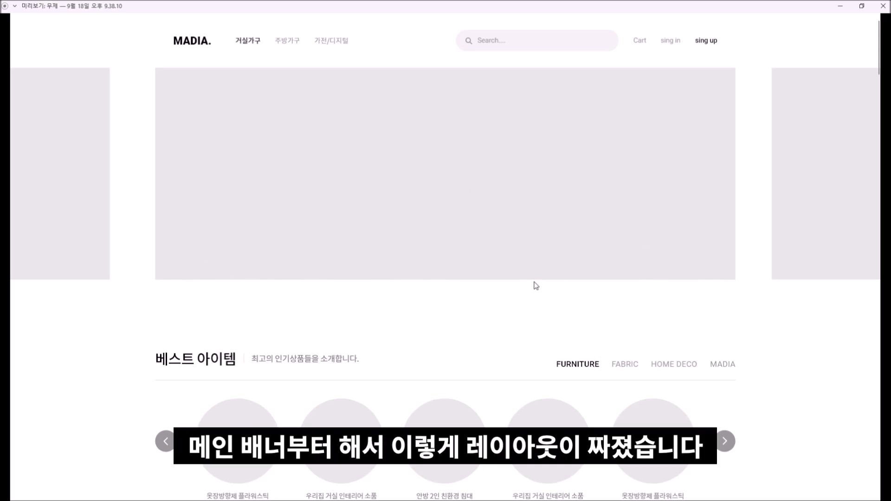
scroll(536, 285, down, 2)
scroll(525, 285, down, 9)
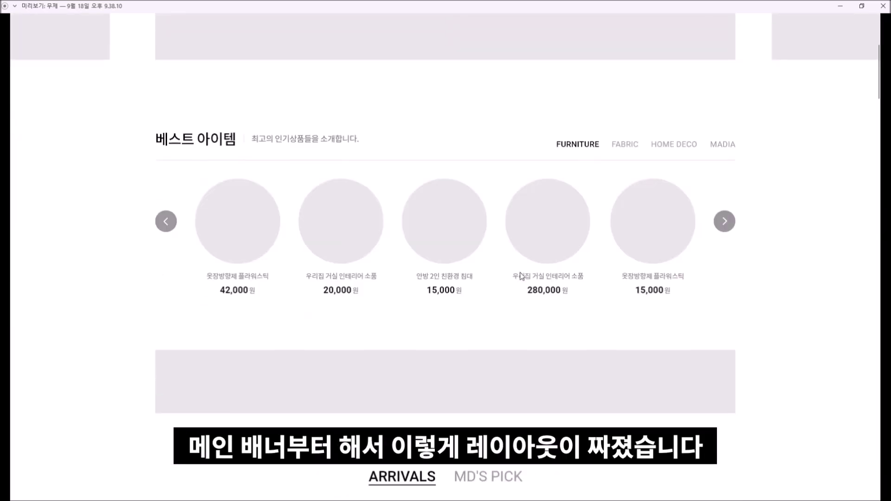
scroll(519, 272, down, 5)
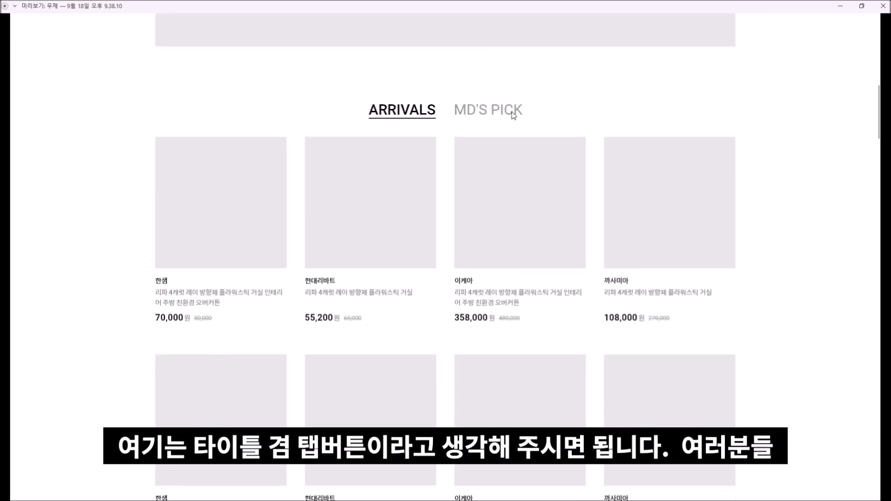
scroll(478, 156, down, 10)
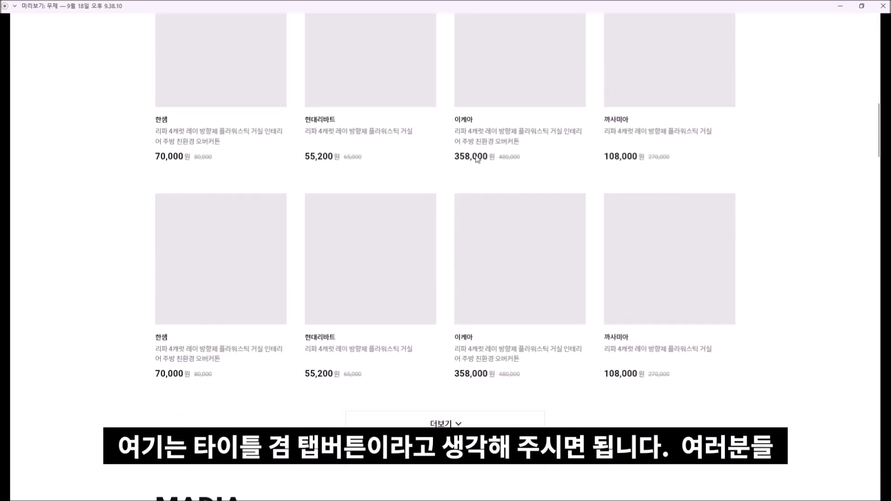
scroll(478, 159, down, 5)
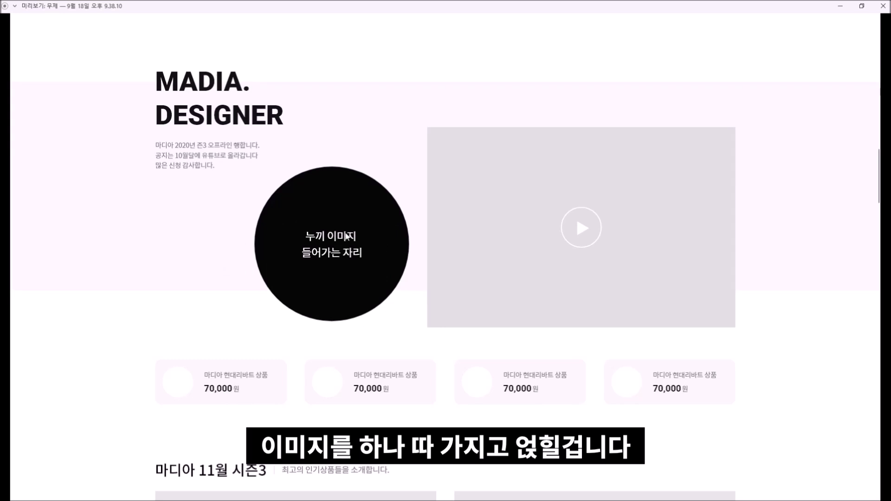
scroll(510, 282, down, 3)
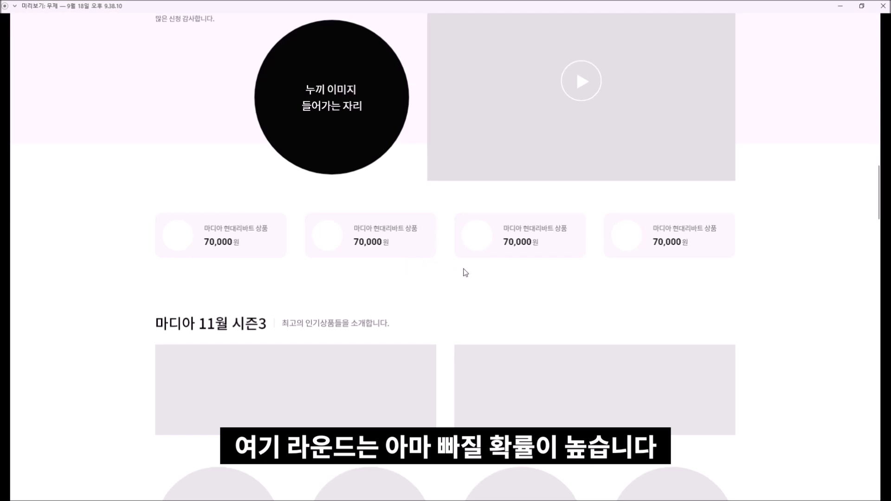
scroll(465, 272, down, 5)
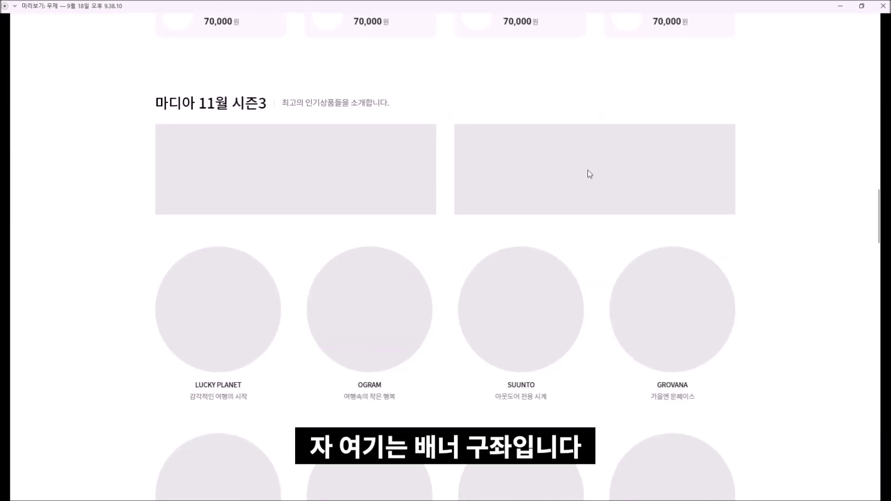
scroll(486, 253, down, 3)
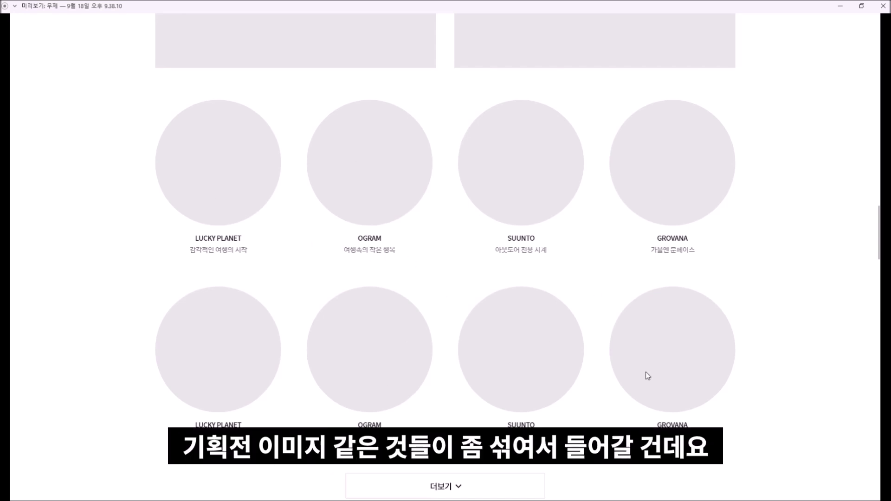
scroll(649, 360, down, 2)
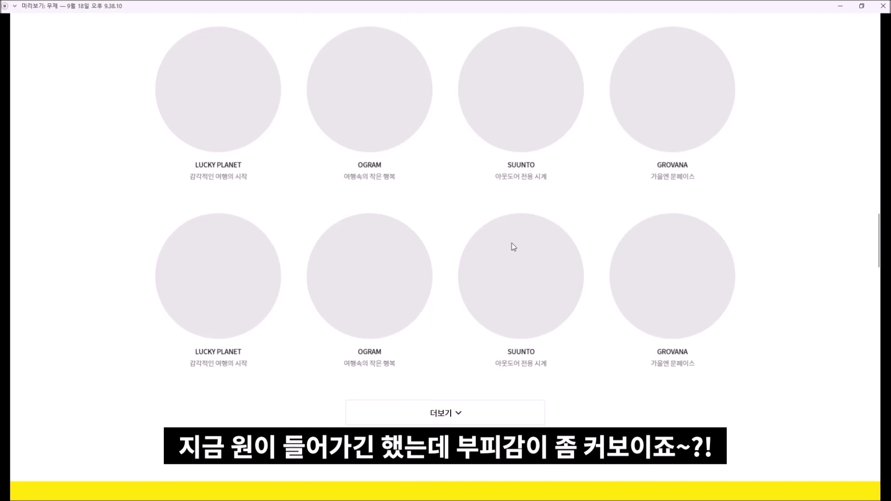
scroll(457, 216, up, 2)
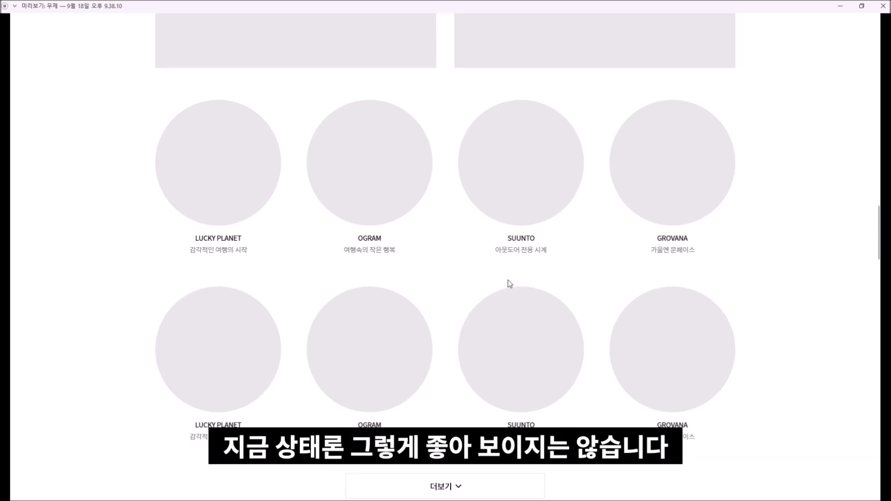
scroll(499, 283, up, 2)
scroll(497, 284, down, 5)
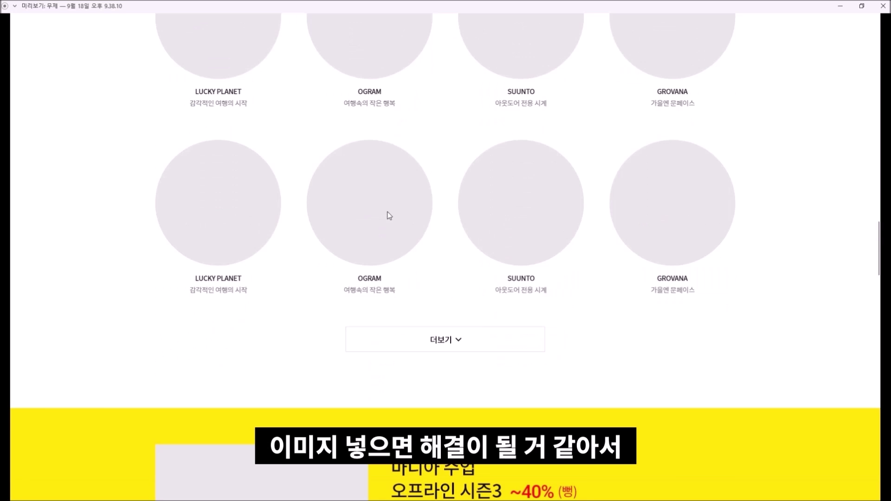
Step: Examine the preview from the yellow 마디아 수업 banner down to the three-card row and back up to the ARRIVALS section
scroll(468, 248, down, 6)
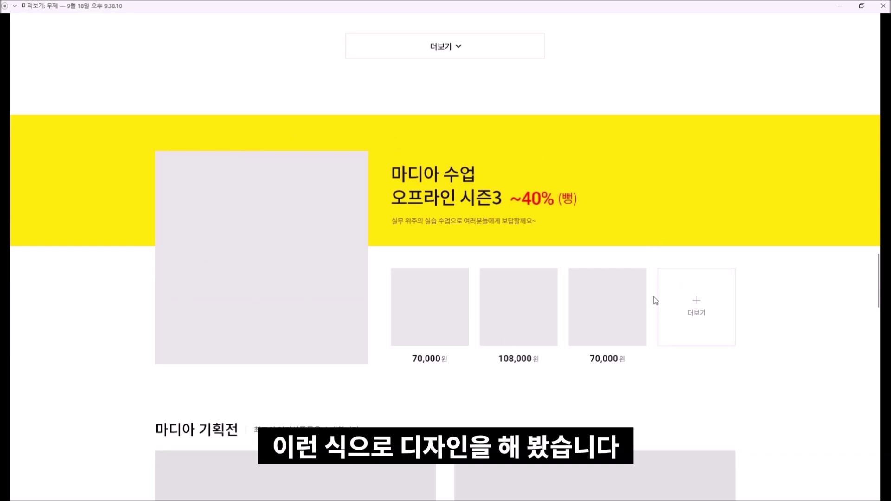
scroll(656, 301, down, 9)
scroll(568, 314, down, 1)
scroll(441, 304, up, 2)
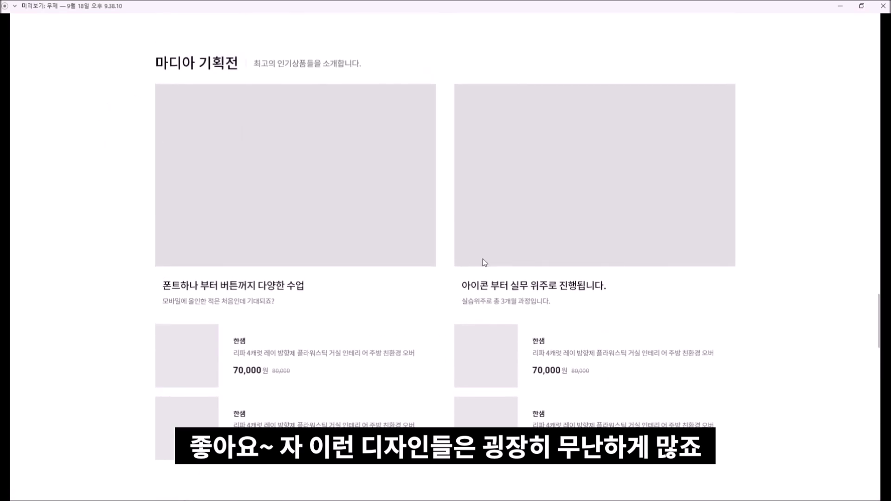
scroll(479, 274, down, 2)
scroll(481, 295, down, 8)
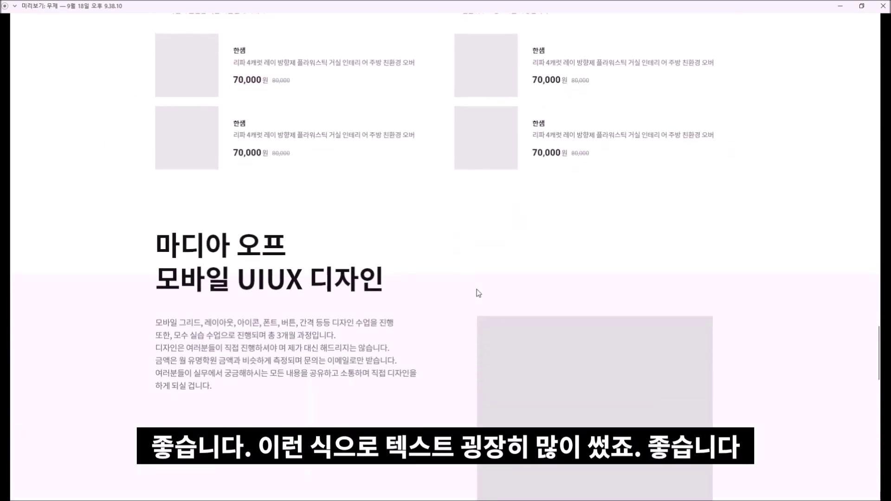
scroll(558, 277, down, 8)
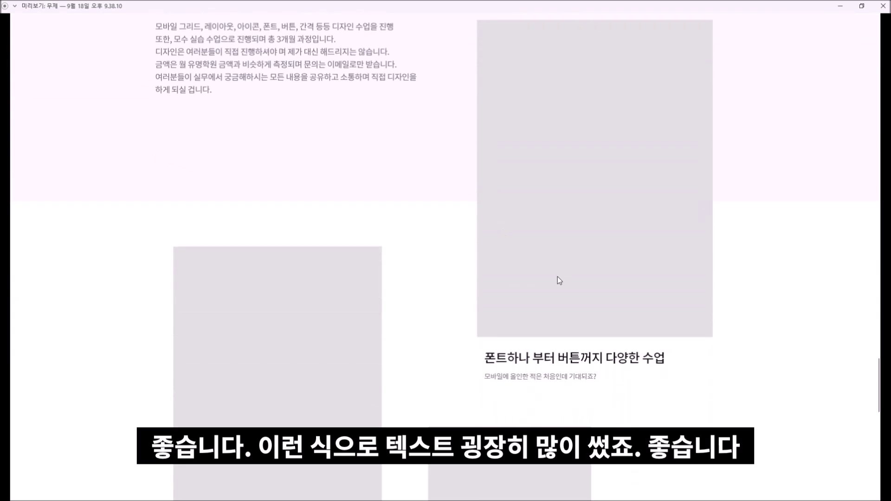
scroll(554, 283, down, 6)
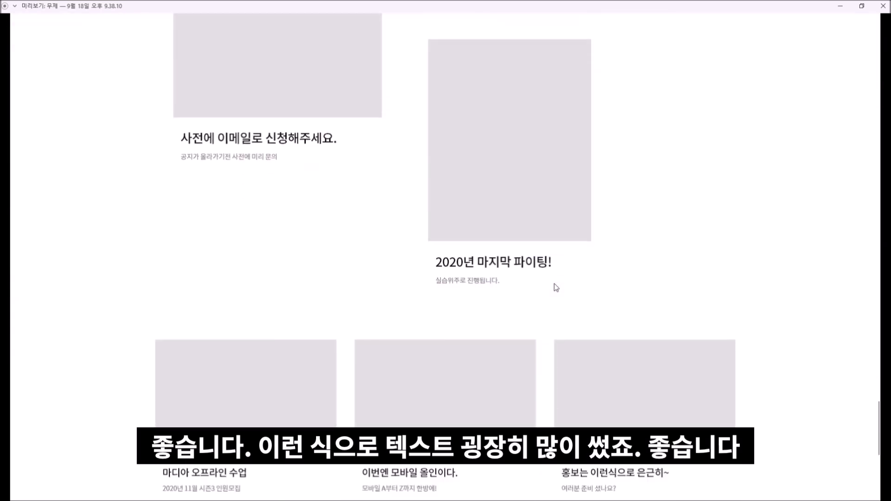
scroll(553, 286, up, 8)
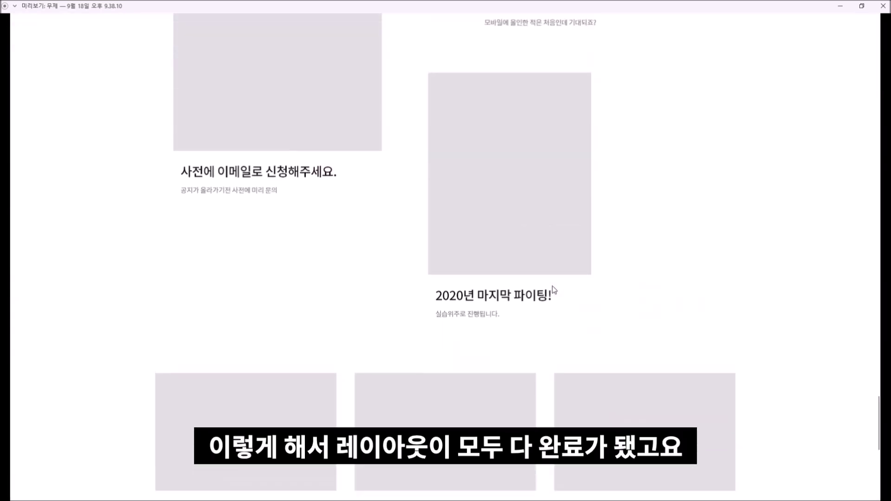
scroll(552, 286, up, 20)
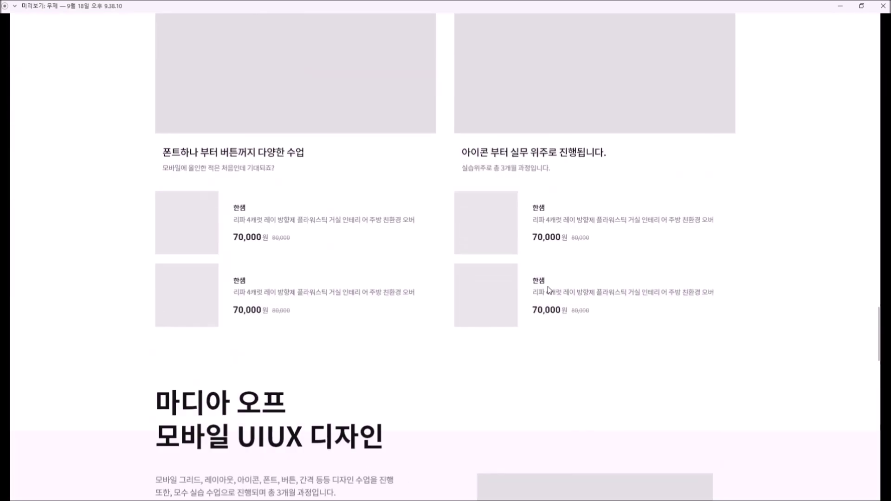
scroll(542, 289, up, 15)
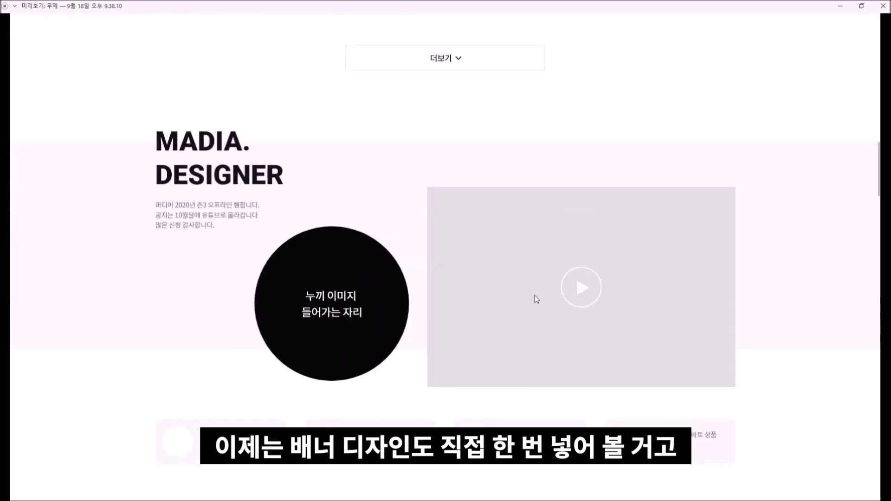
scroll(535, 289, up, 9)
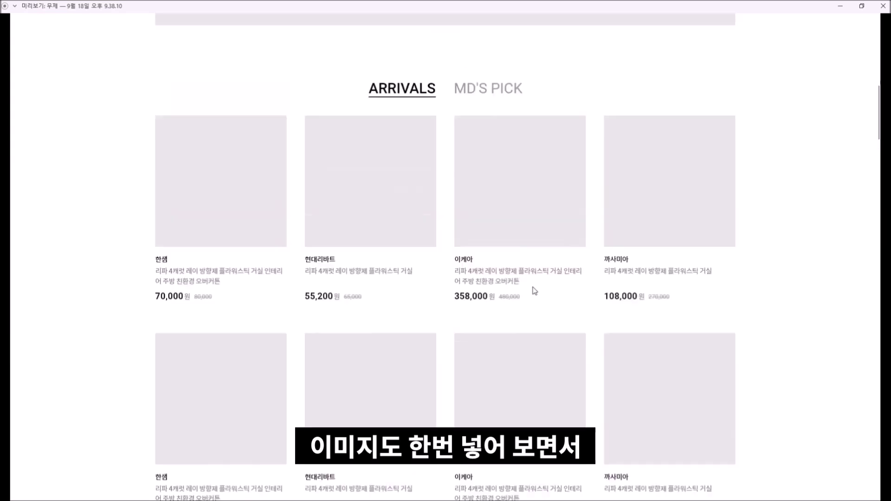
scroll(533, 288, up, 10)
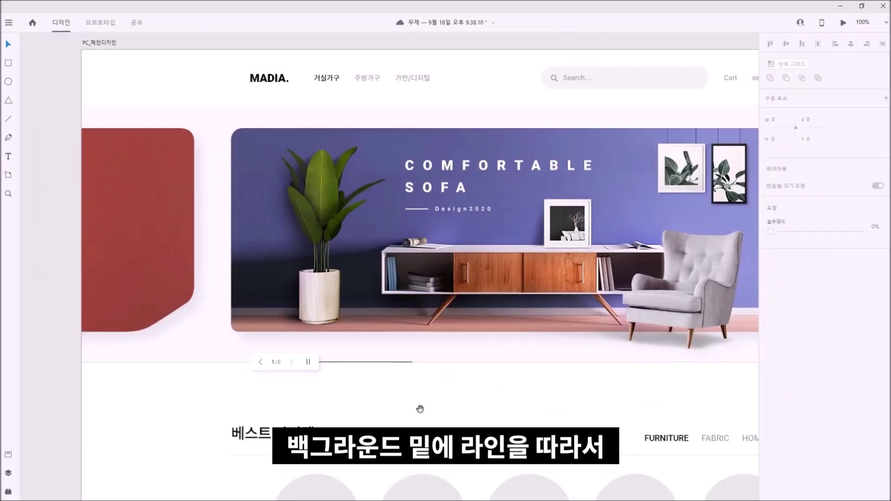
Step: Place product images in the 베스트 아이템 circles and the ARRIVALS grid boxes
scroll(425, 398, down, 2)
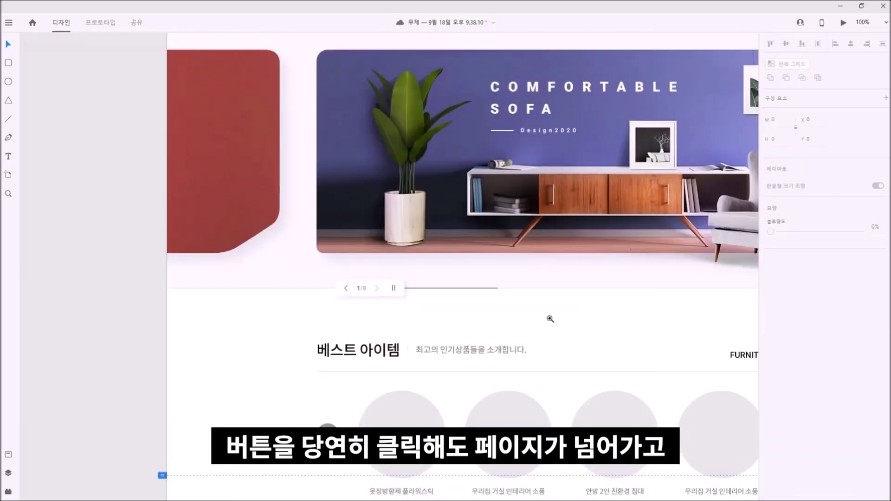
scroll(549, 319, down, 3)
drag(0, 325, 265, 308)
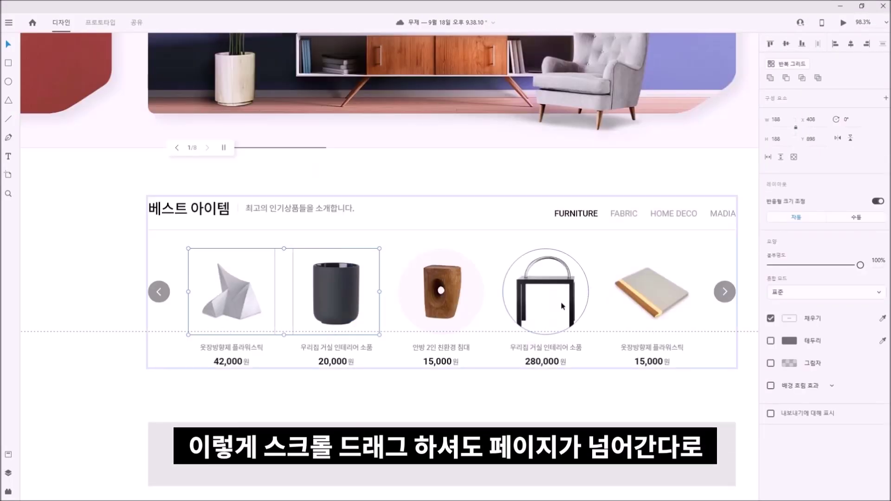
click(579, 257)
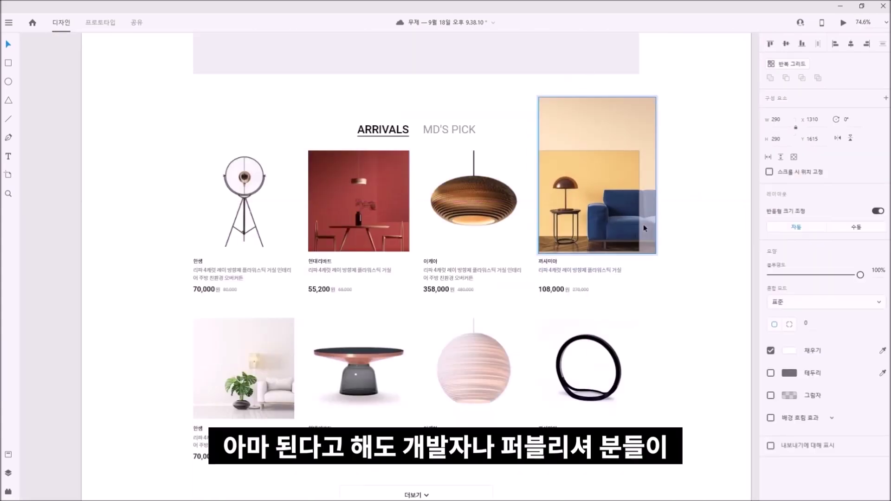
drag(687, 320, 565, 319)
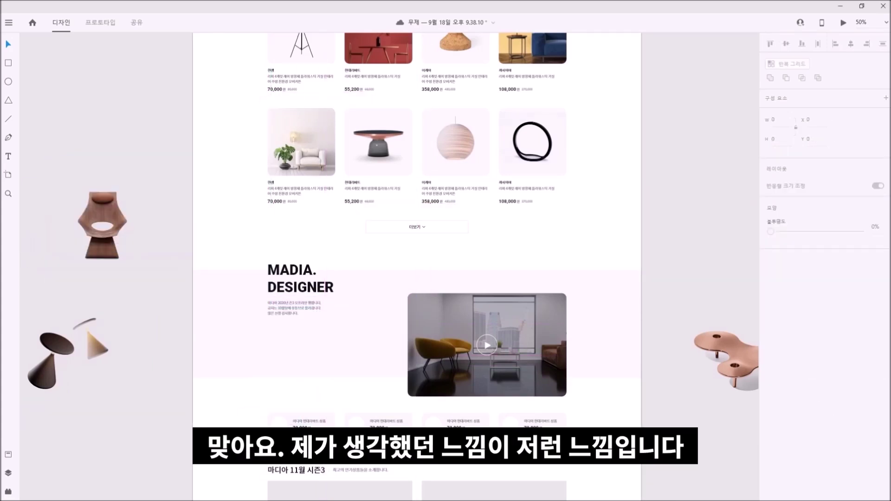
key(ctrl+v)
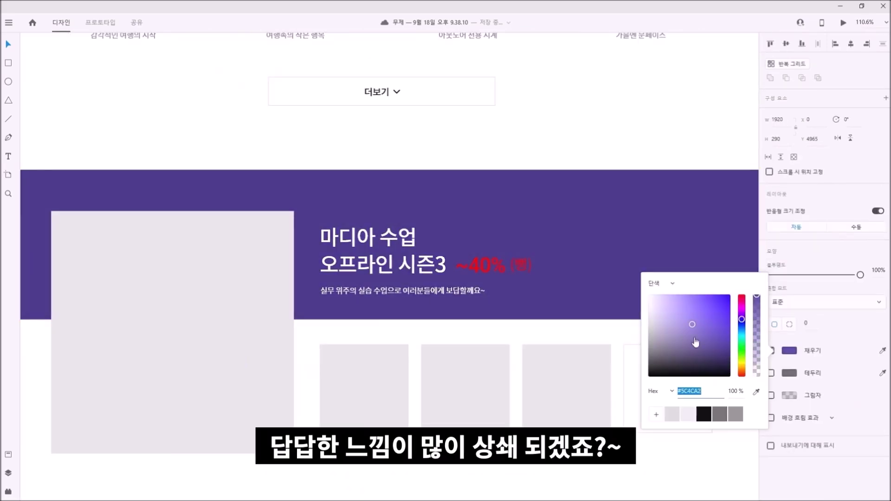
Step: Change the background fill of the 마디아 수업 banner to a dark teal
drag(691, 325, 676, 354)
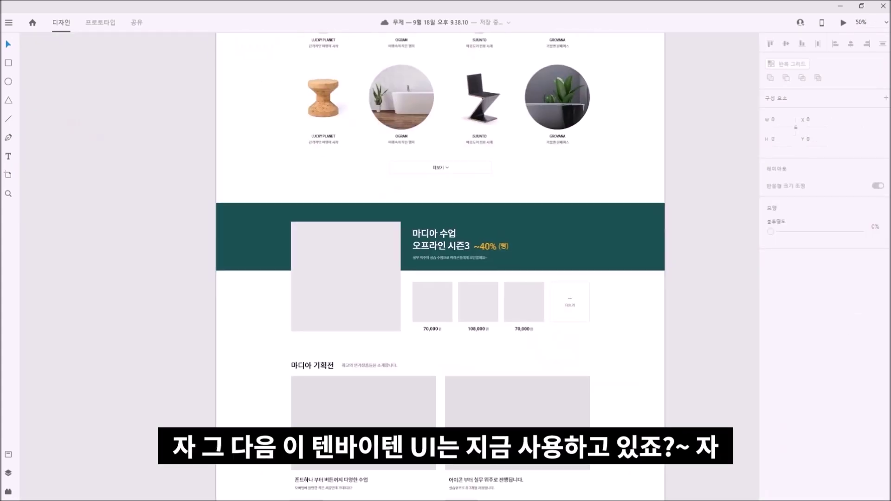
drag(353, 301, 353, 301)
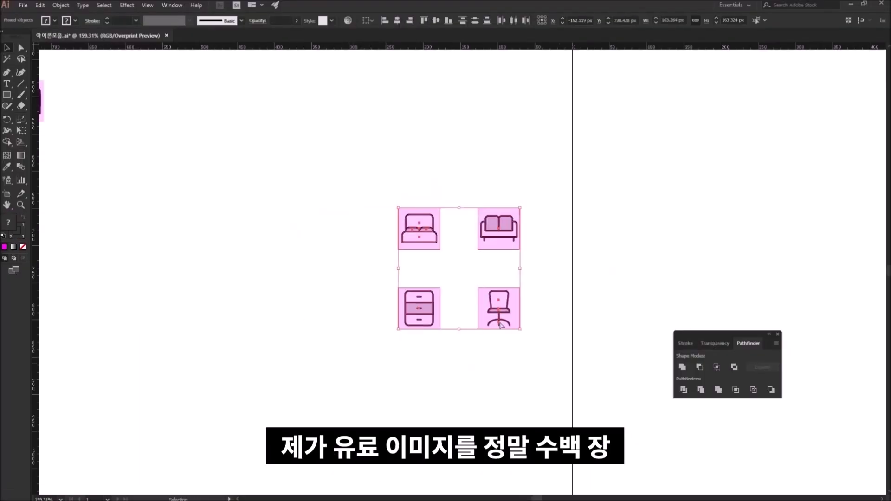
Step: Thin the outline stroke of the furniture line icons, including the chair, in Adobe Illustrator
key(a)
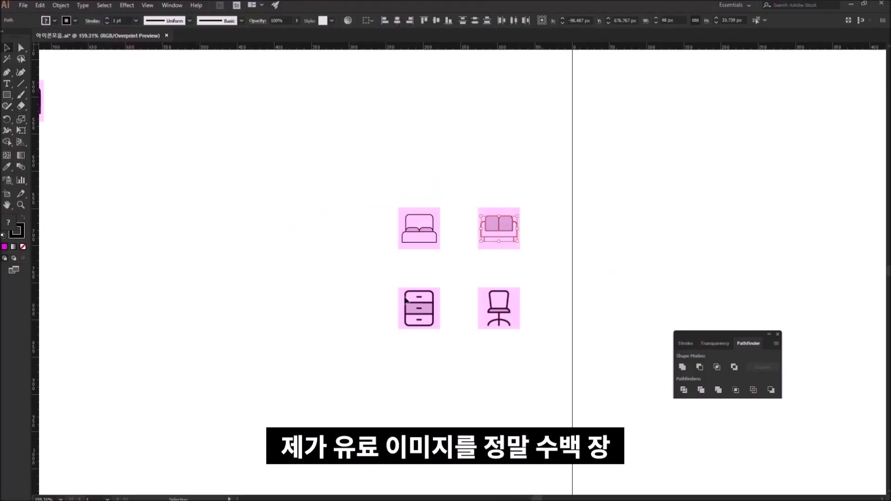
click(499, 321)
click(107, 23)
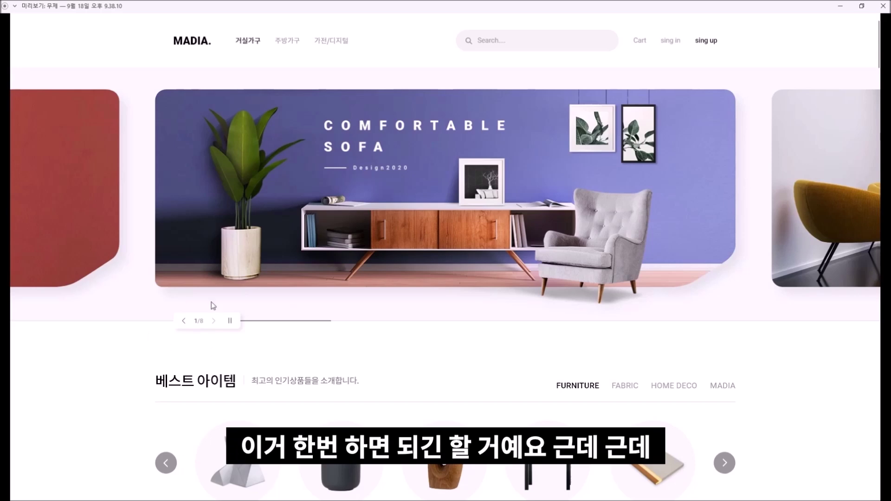
Step: In the Adobe XD page preview, examine the main banner, the 베스트 아이템 circles and the ARRIVALS product grid
scroll(482, 370, down, 5)
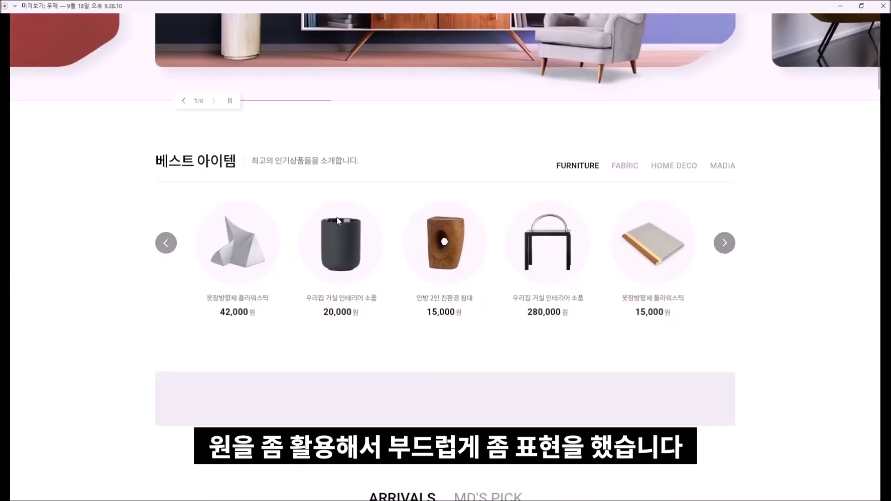
scroll(436, 282, down, 2)
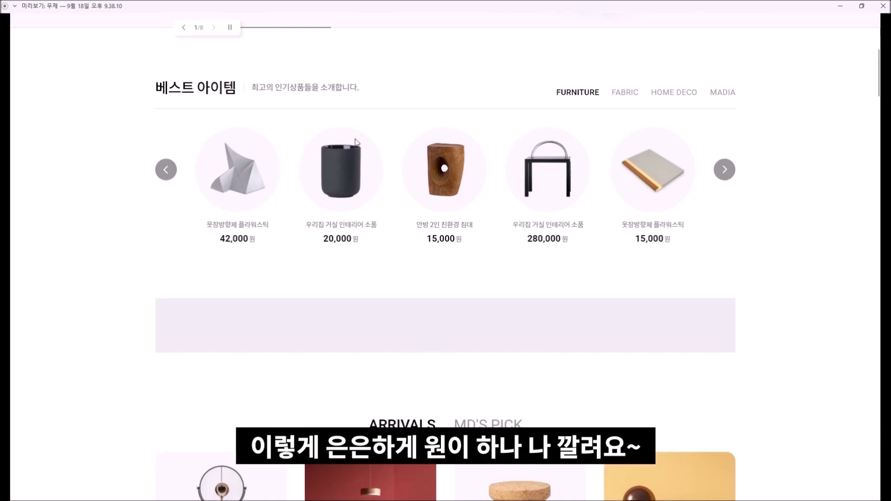
scroll(394, 283, down, 2)
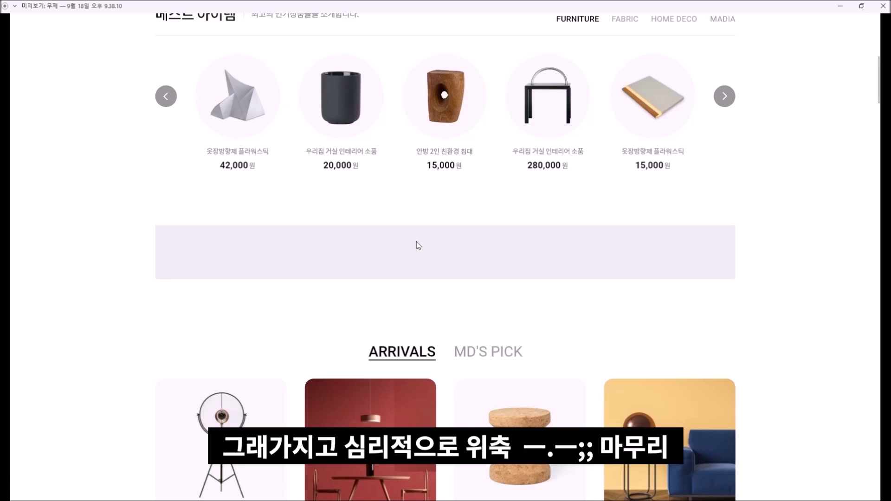
scroll(433, 267, down, 5)
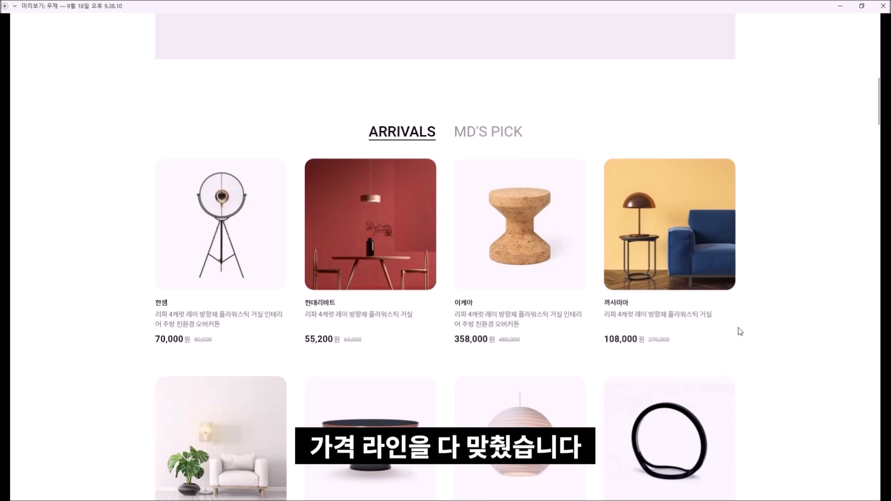
scroll(727, 310, down, 2)
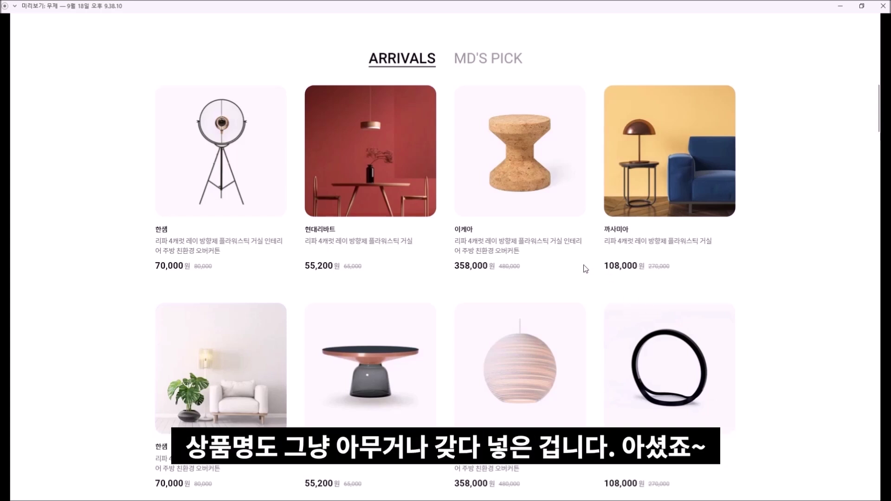
scroll(567, 306, down, 5)
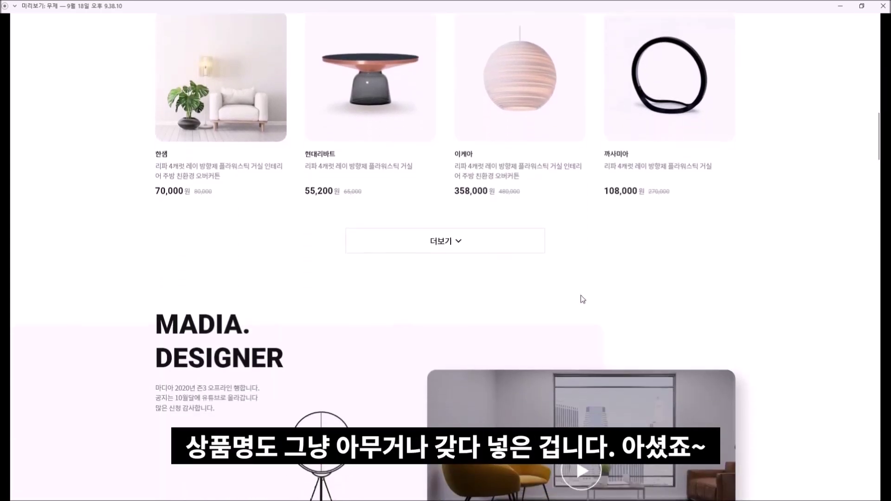
Step: Examine the preview from the MADIA. DESIGNER video section and icon cards to the 마디아 11월 시즌3 circle grid
scroll(566, 293, down, 3)
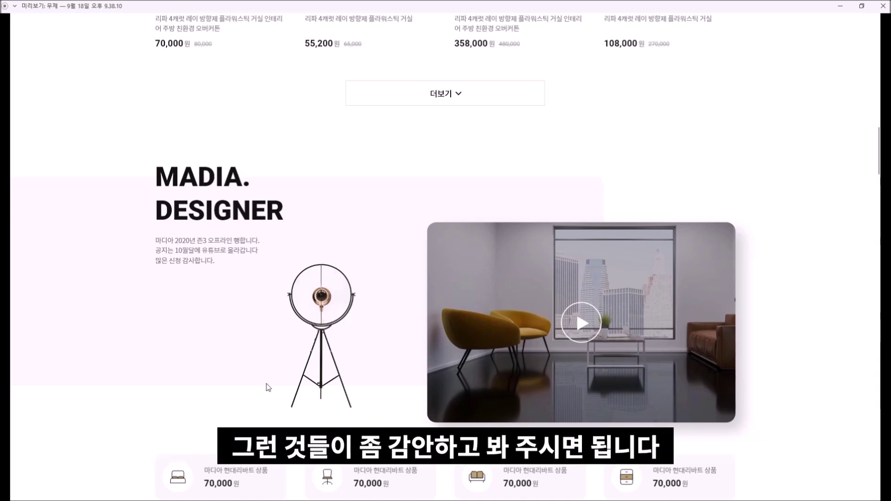
scroll(534, 350, down, 3)
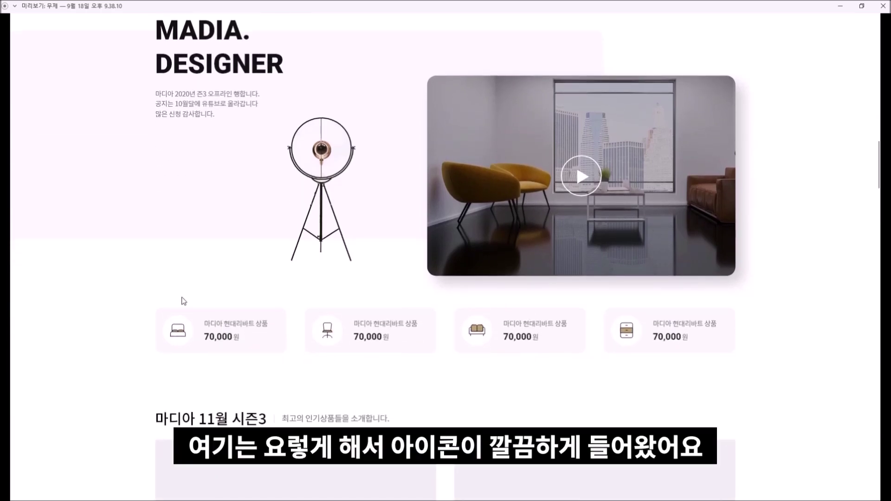
scroll(377, 375, down, 3)
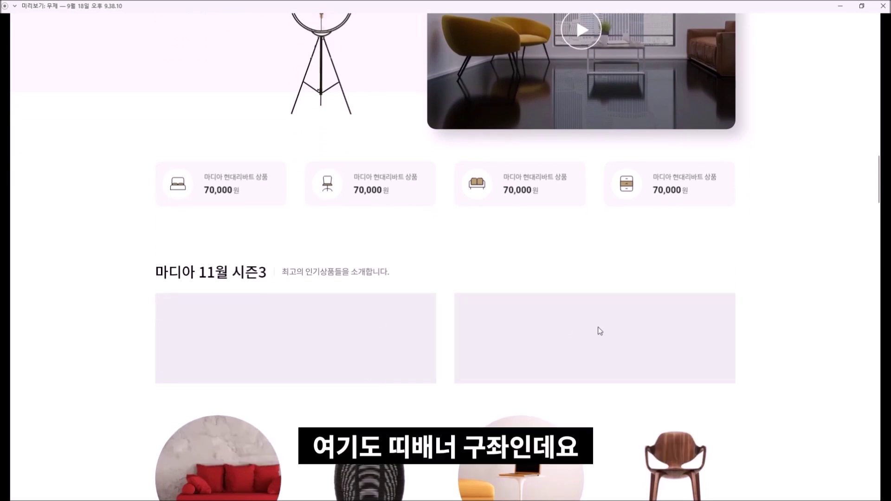
scroll(648, 334, down, 2)
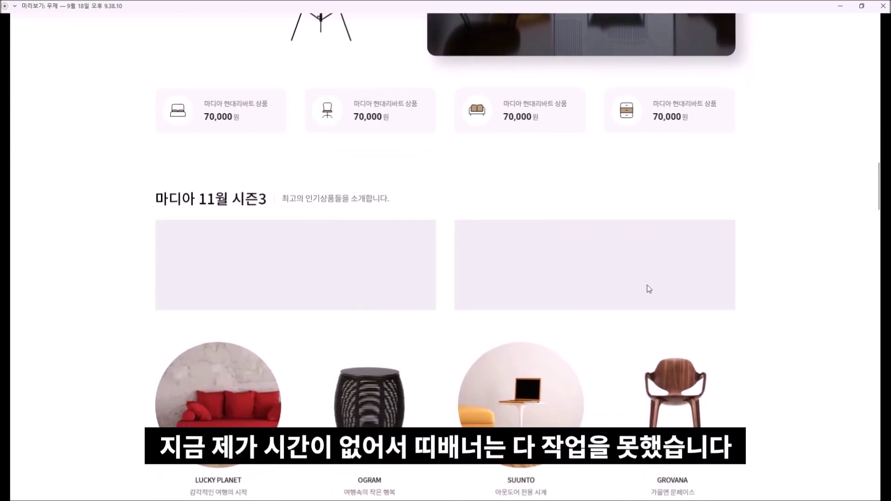
scroll(649, 291, down, 5)
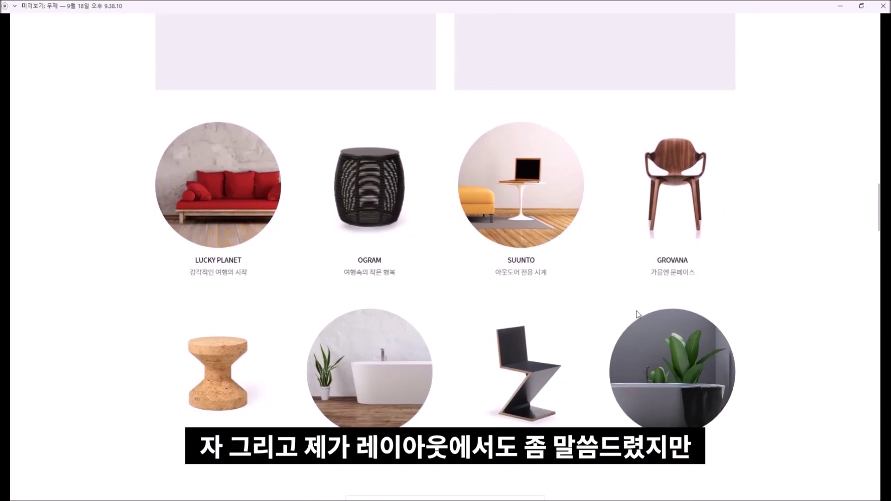
scroll(636, 313, down, 2)
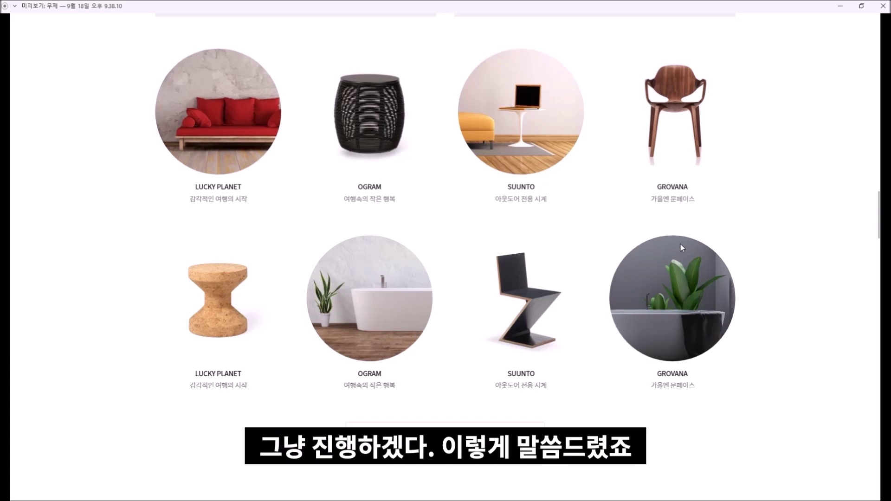
scroll(732, 246, up, 2)
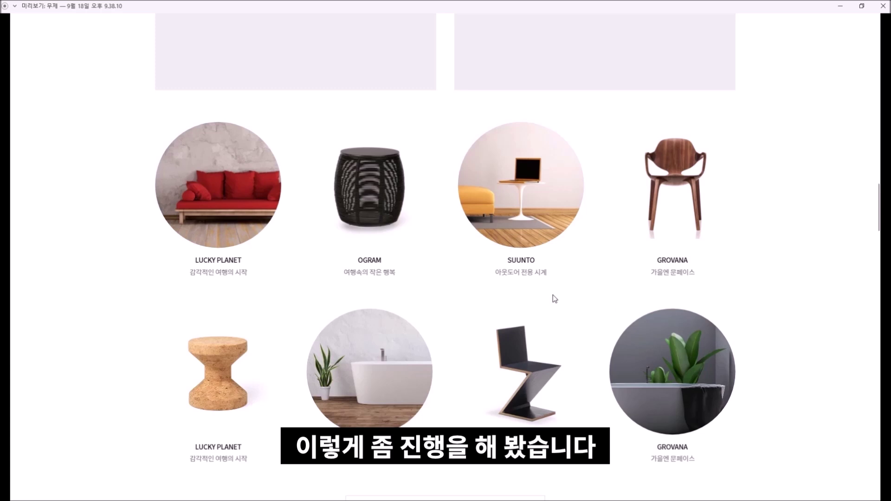
Step: Compare the blue 마디아 수업 banner with the 마디아 기획전 section in the preview, checking backgrounds and white space
scroll(553, 294, down, 10)
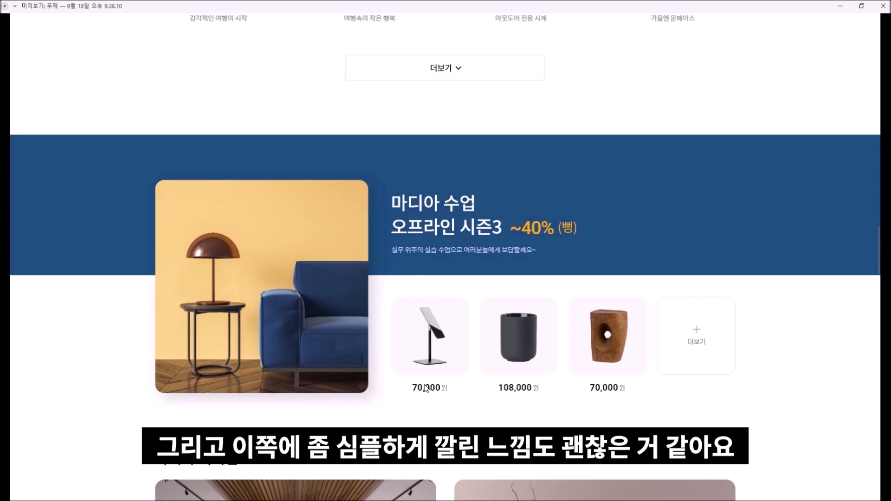
scroll(513, 333, down, 10)
scroll(232, 308, up, 2)
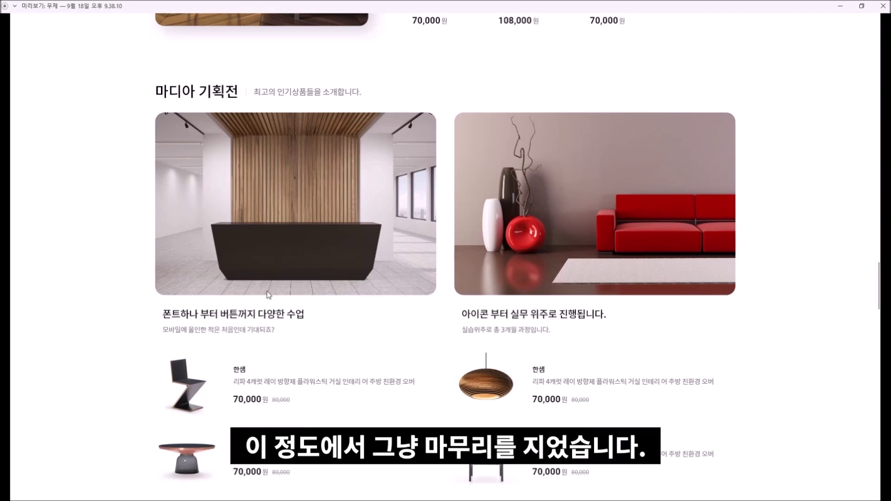
scroll(145, 245, down, 3)
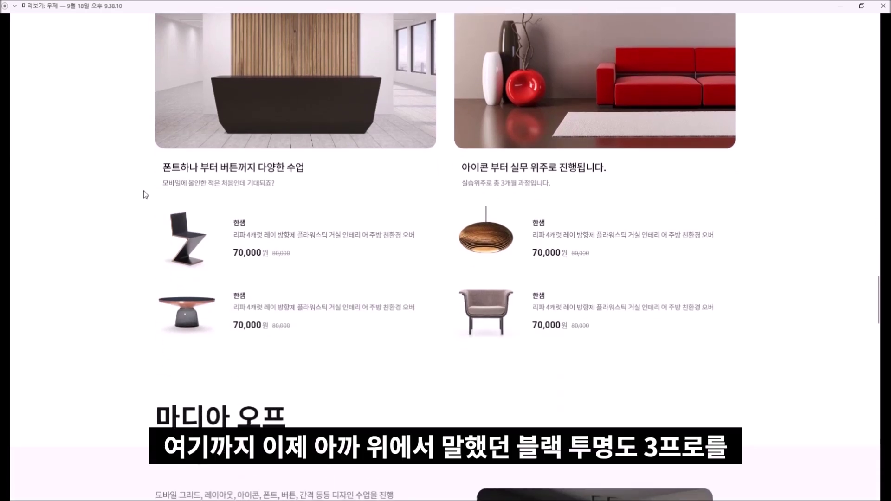
scroll(196, 208, up, 9)
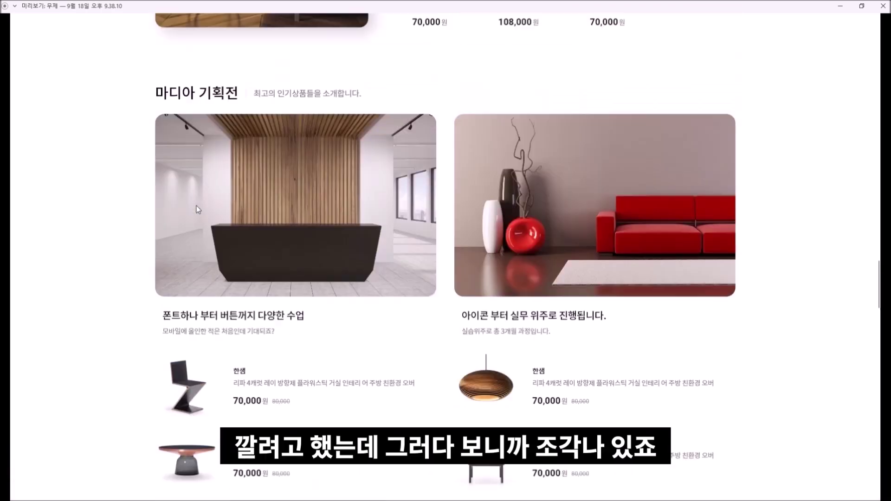
scroll(217, 236, up, 1)
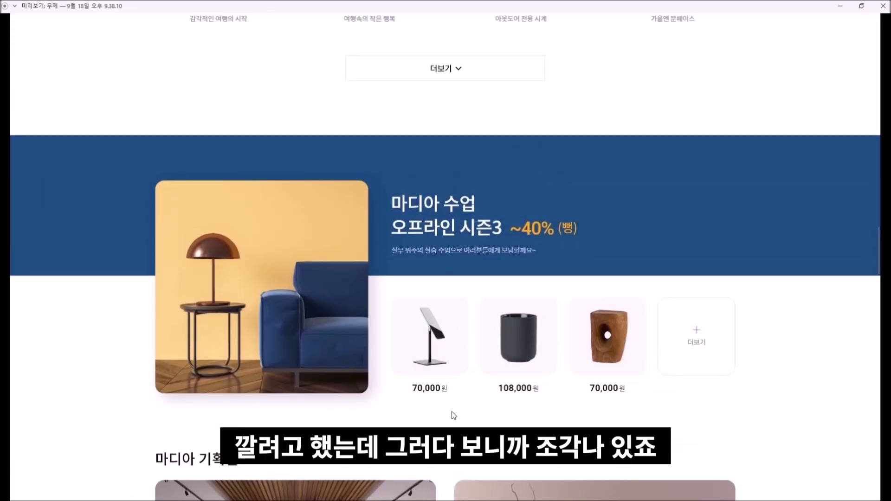
scroll(175, 331, down, 5)
scroll(175, 332, down, 6)
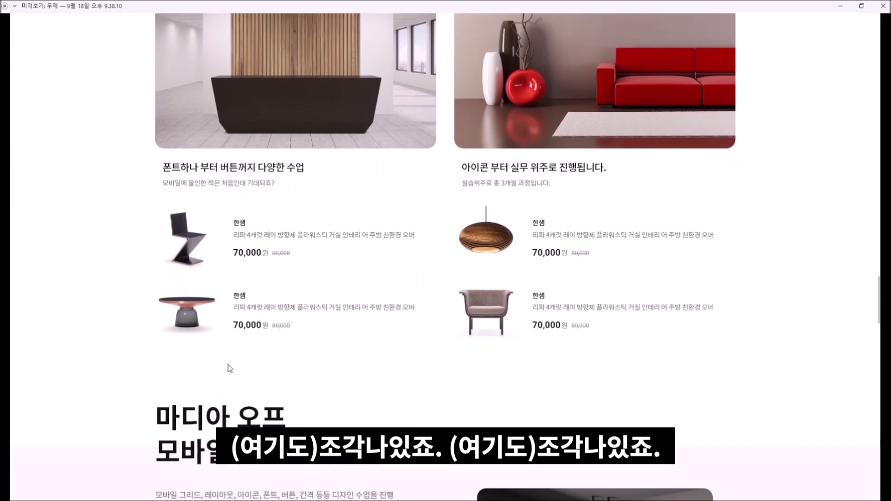
scroll(550, 278, up, 3)
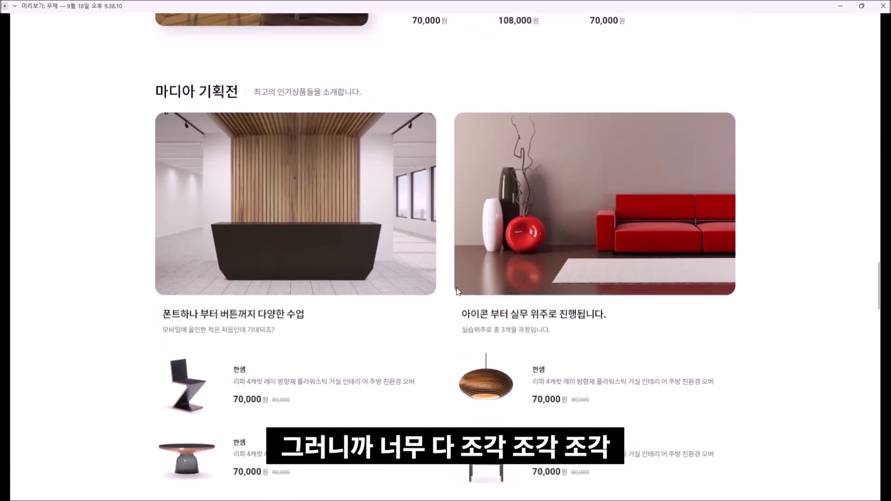
scroll(463, 337, down, 2)
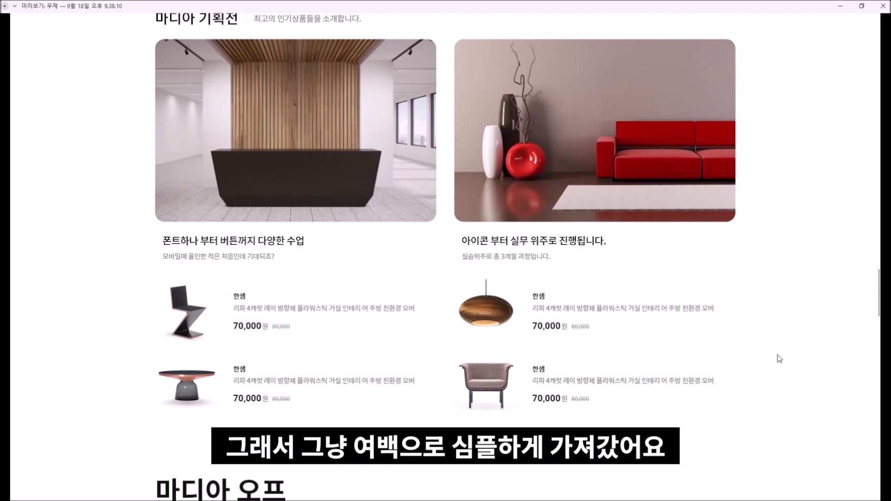
scroll(389, 401, up, 6)
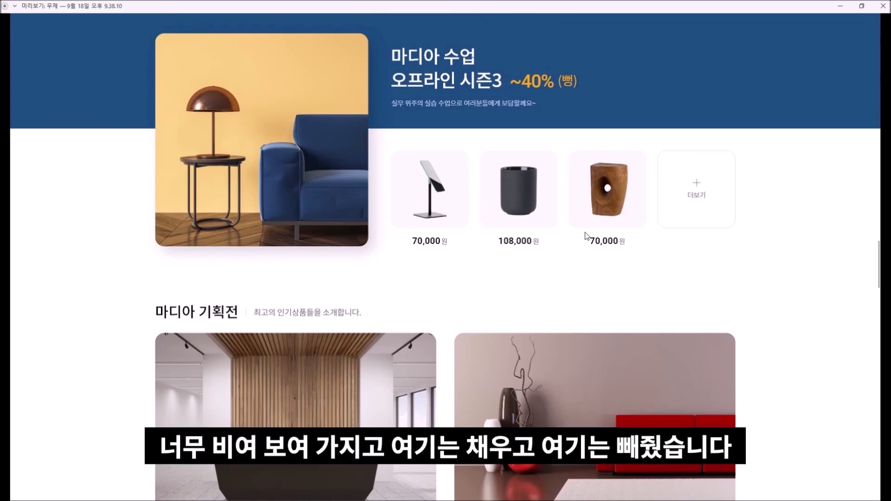
scroll(583, 254, down, 8)
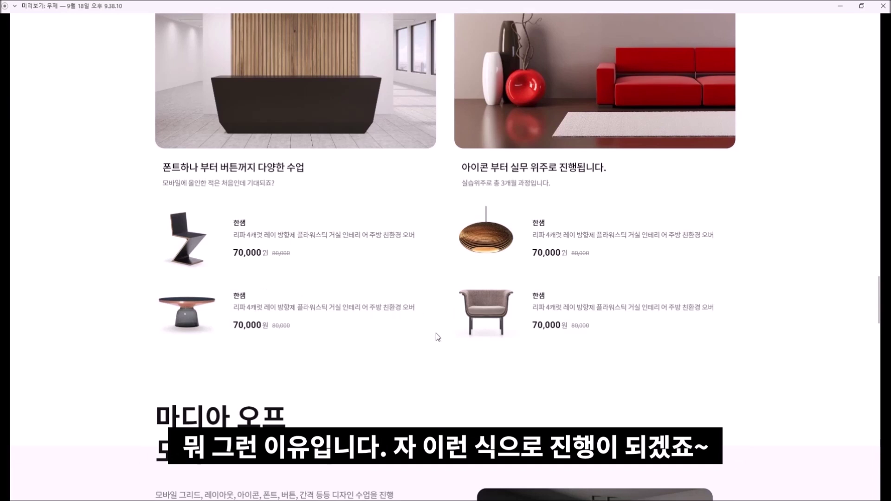
Step: Examine the 모바일 UIUX 디자인 section in the preview, then close the preview window
scroll(436, 334, down, 6)
scroll(434, 331, down, 2)
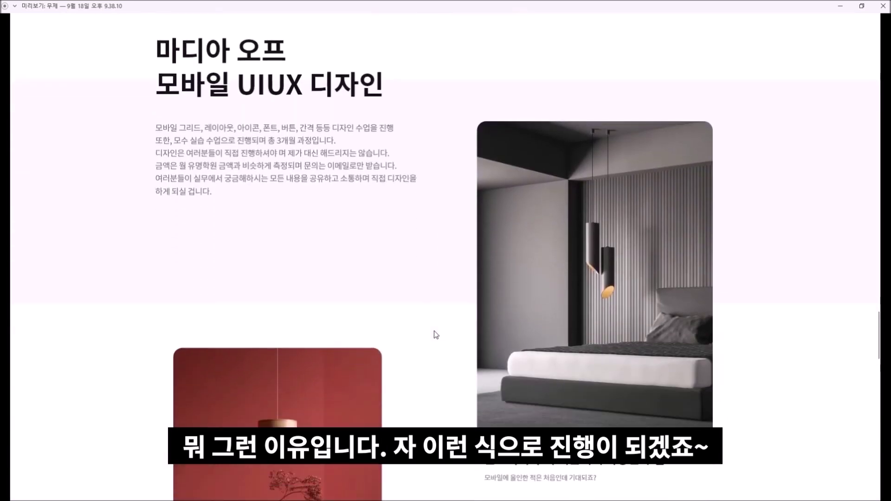
scroll(433, 330, up, 2)
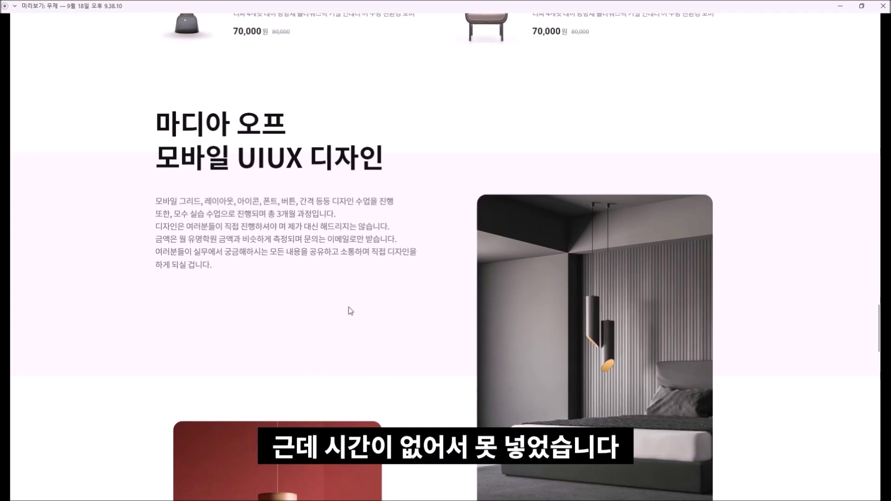
key(alt+F4)
Step: Place the copper-coloured table image beneath the body text of the 모바일 UIUX 디자인 section
scroll(465, 352, up, 3)
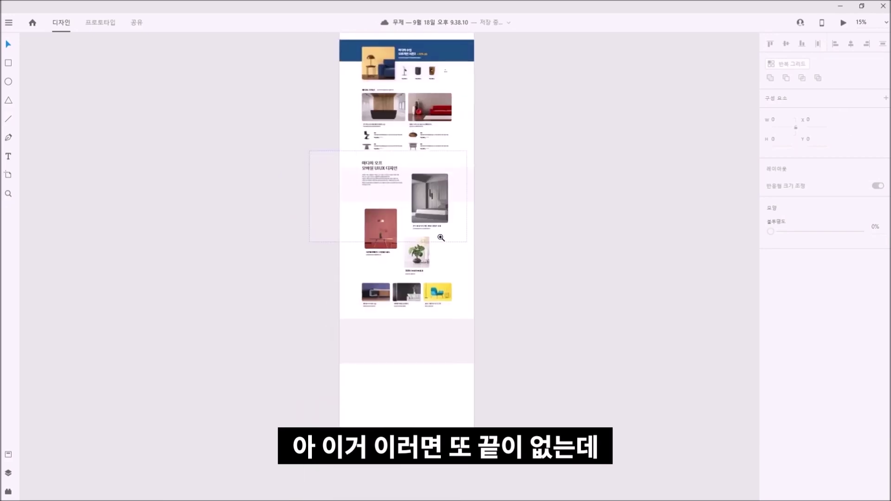
drag(467, 243, 467, 242)
scroll(443, 337, up, 3)
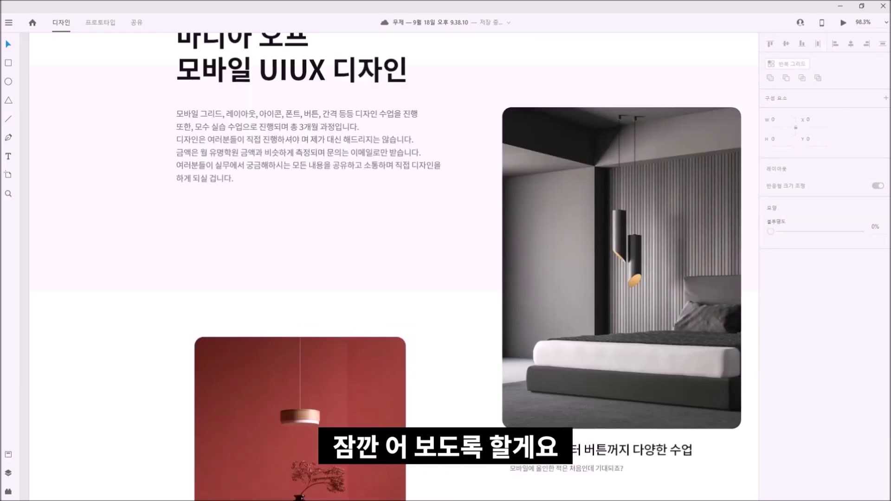
key(ctrl+minus)
drag(179, 309, 388, 270)
Step: Set the table image's blend mode to 어둡게 and enlarge it to about 862.5 × 475
click(805, 303)
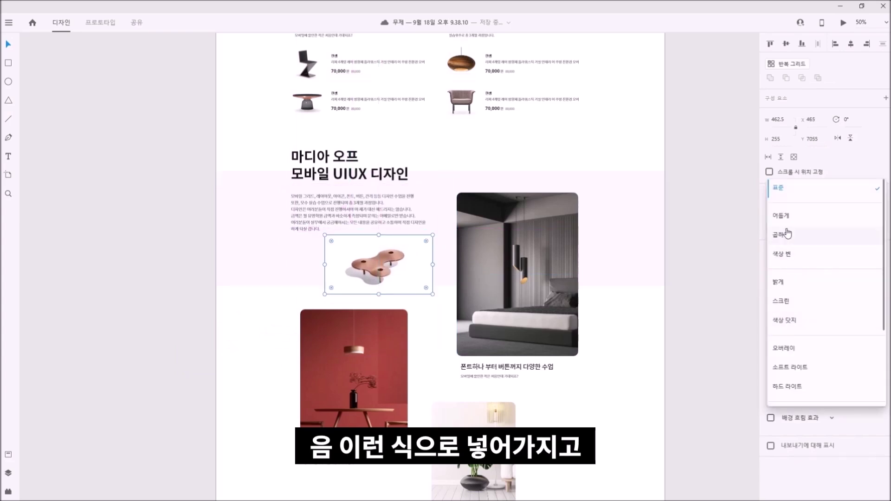
click(782, 216)
drag(431, 298, 484, 343)
drag(385, 273, 383, 282)
Step: Shift the red dining image, the plant image and the content below them down, and fine-tune the table image's position
drag(468, 425, 435, 153)
drag(161, 134, 620, 479)
drag(441, 192, 441, 222)
drag(452, 190, 453, 428)
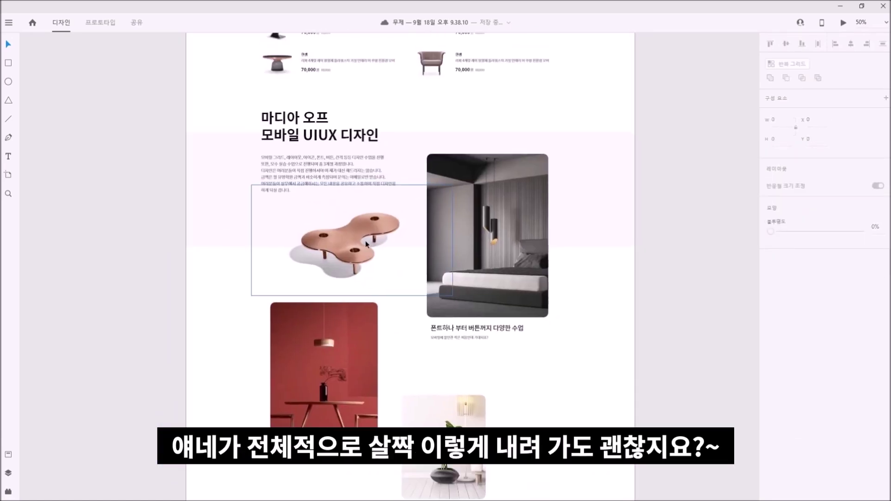
drag(251, 227, 260, 286)
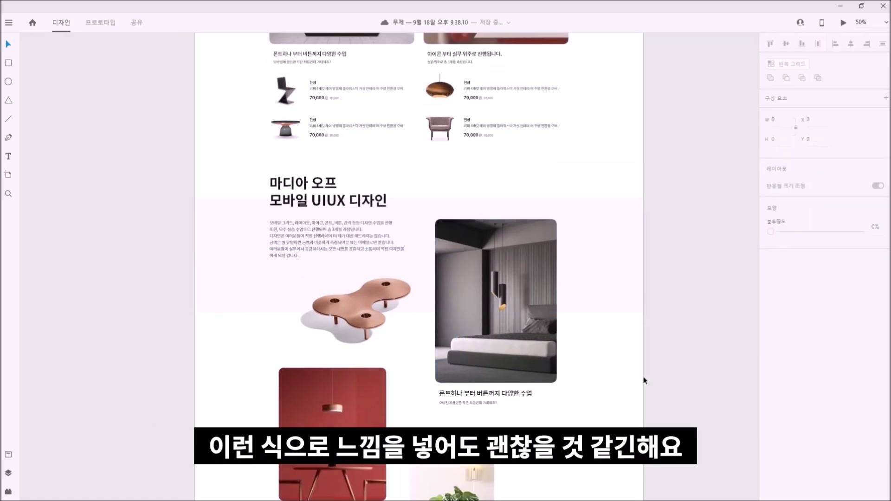
drag(380, 282, 379, 285)
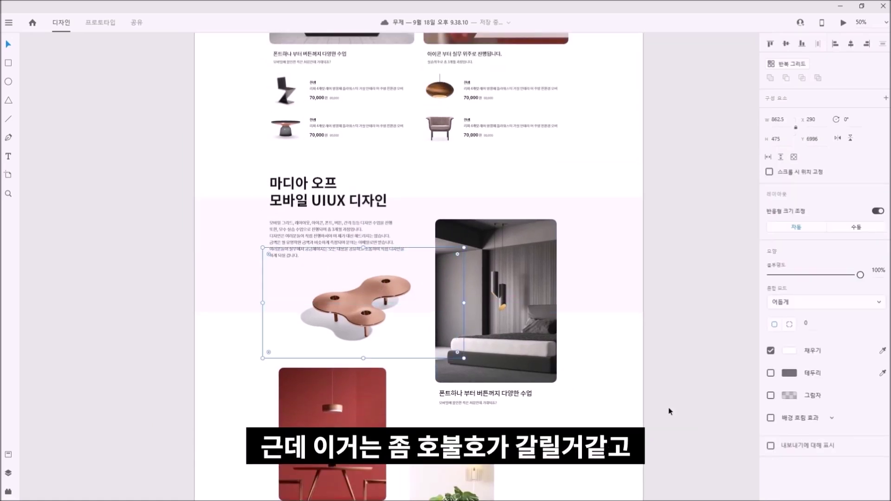
click(668, 412)
Step: Move the copper table image off the artboard and place the cone lamp image at about 590.5 × 325 beneath the body text
scroll(593, 305, down, 4)
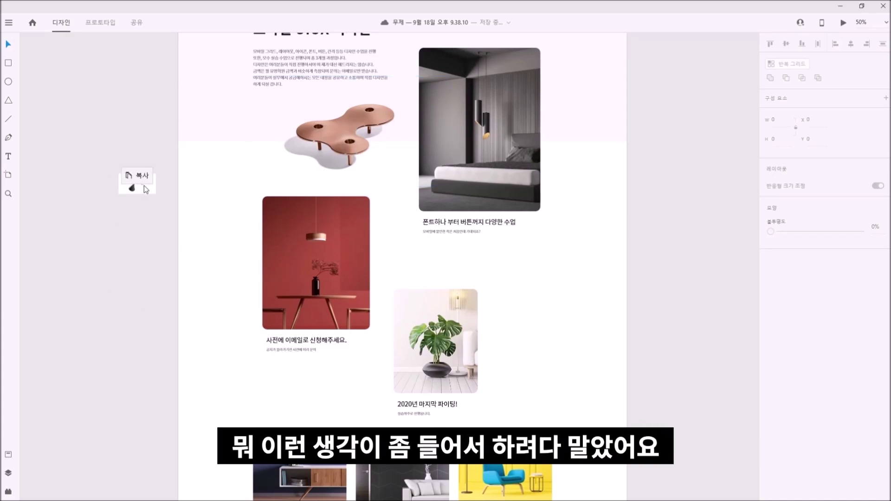
drag(133, 194, 152, 178)
drag(200, 201, 243, 157)
drag(334, 145, 704, 252)
drag(287, 190, 408, 171)
Step: Set the cone lamp image's blend mode to 곱하기, enlarge it to about 766.5 × 423 and fine-tune its position
click(803, 304)
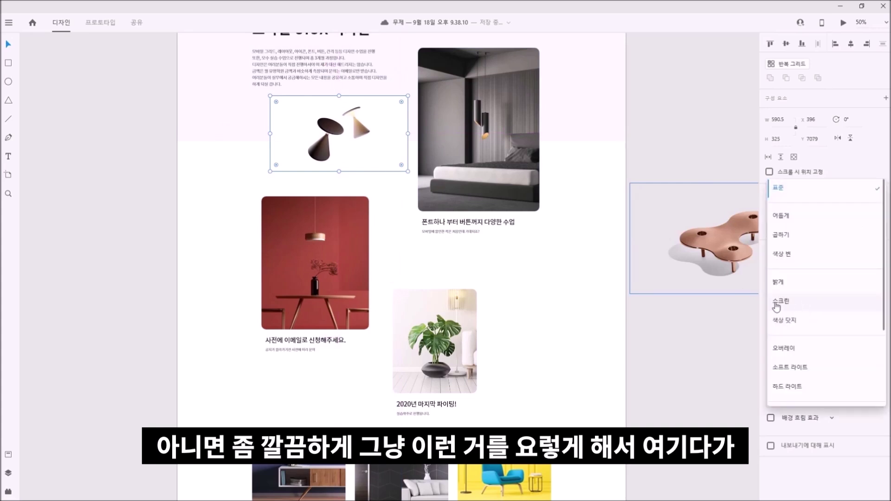
click(786, 238)
click(826, 302)
click(349, 136)
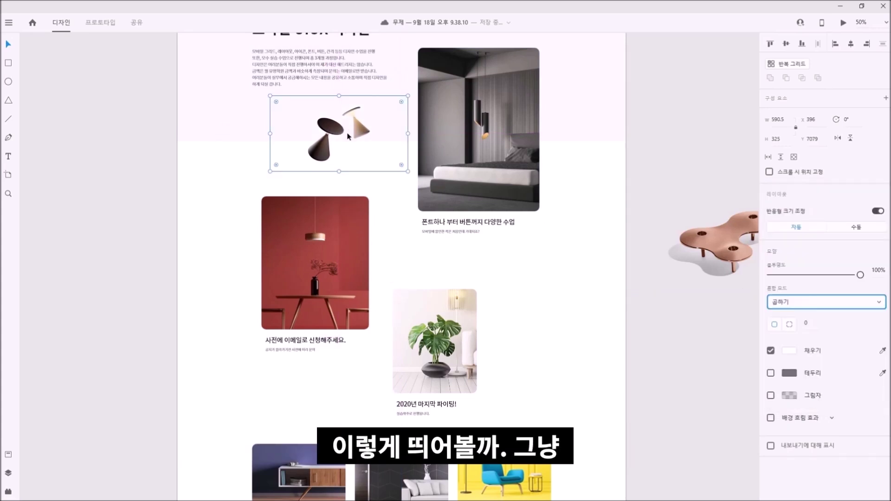
mouse_move(357, 130)
mouse_down()
mouse_move(366, 150)
mouse_move(569, 286)
mouse_move(544, 213)
mouse_move(548, 258)
mouse_move(356, 122)
mouse_move(357, 136)
mouse_up()
scroll(364, 256, up, 3)
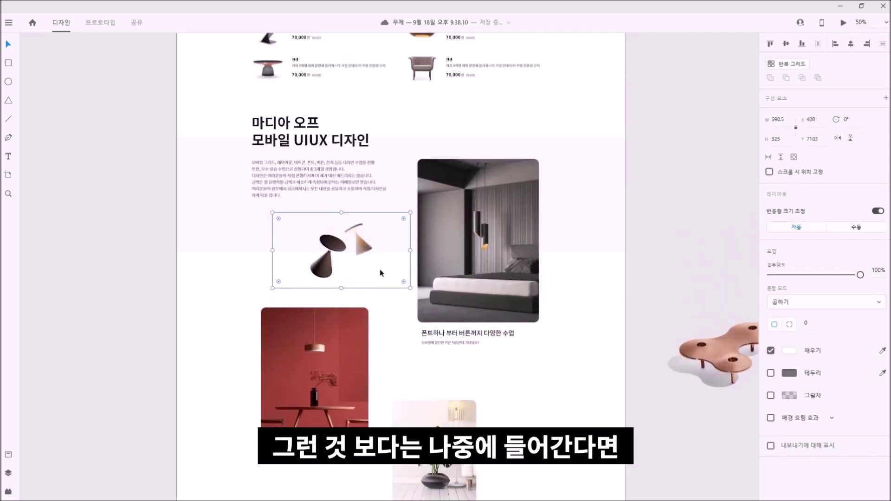
drag(411, 288, 431, 298)
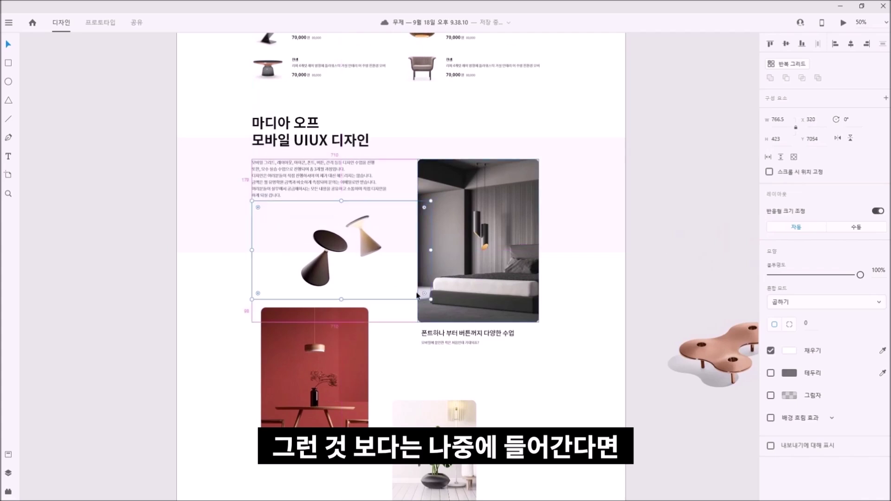
click(596, 243)
click(335, 251)
drag(334, 251, 326, 251)
Step: Shift the red dining image, the plant image and the content below them slightly down
scroll(182, 248, down, 4)
drag(140, 258, 628, 497)
drag(332, 106, 337, 250)
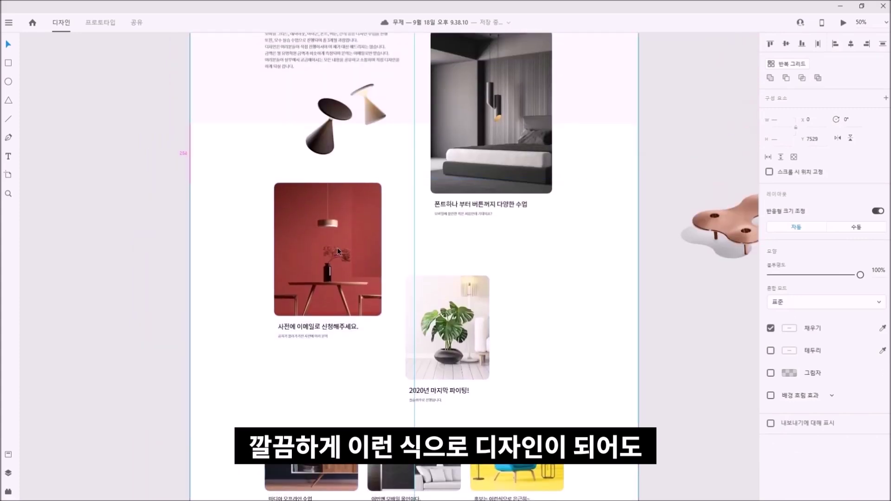
click(525, 316)
Step: Preview the page and examine it from the 모바일 UIUX 디자인 section up to the main banner, then close the preview
scroll(525, 325, up, 4)
click(335, 248)
scroll(371, 269, up, 3)
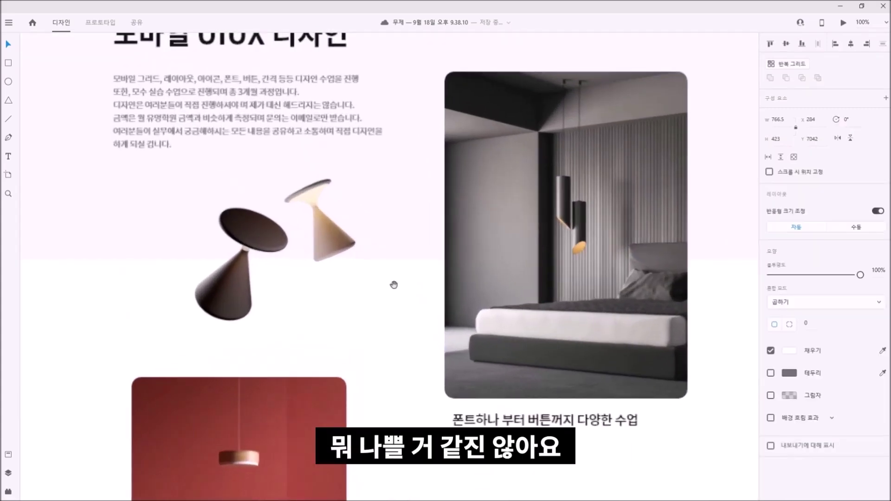
scroll(400, 320, up, 2)
key(ctrl+Return)
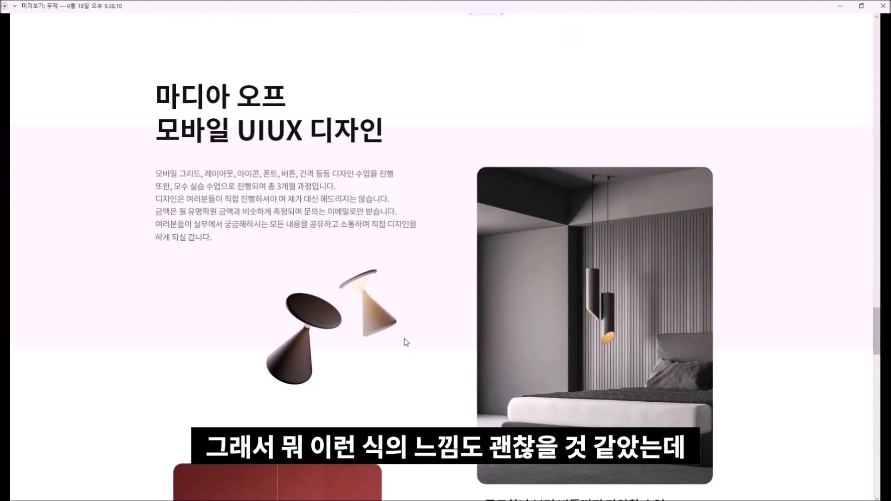
scroll(405, 342, down, 7)
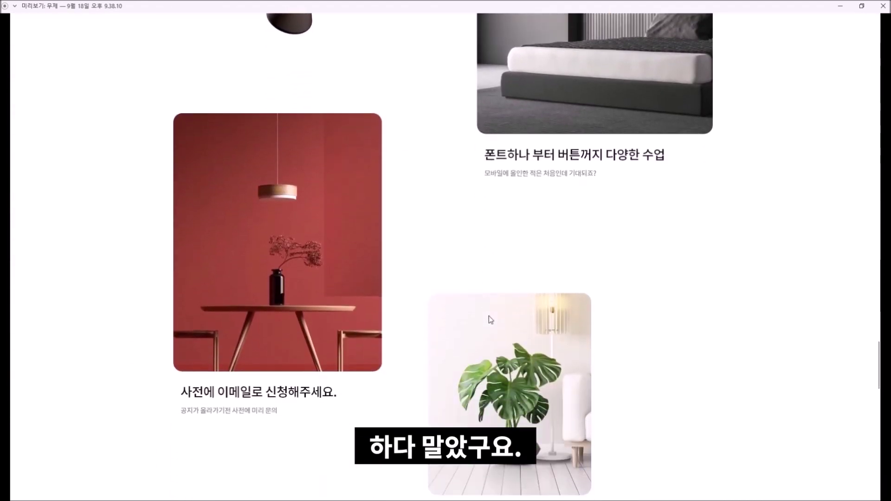
scroll(562, 192, up, 3)
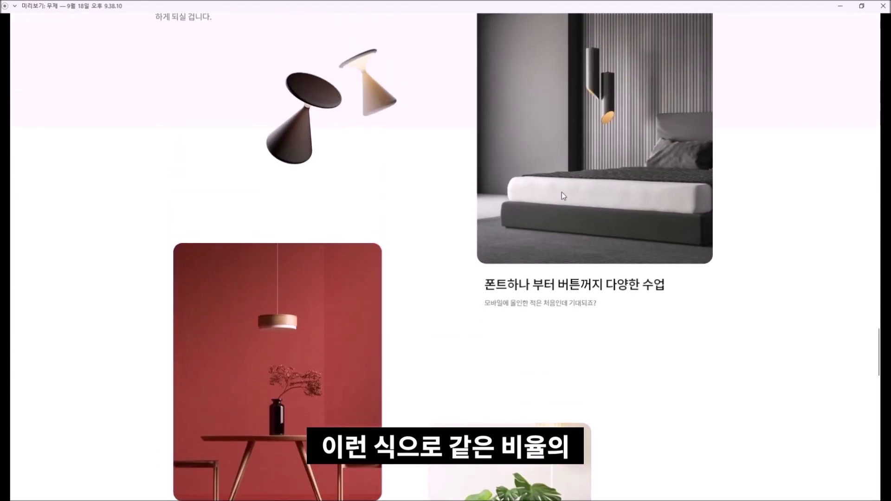
scroll(451, 386, down, 6)
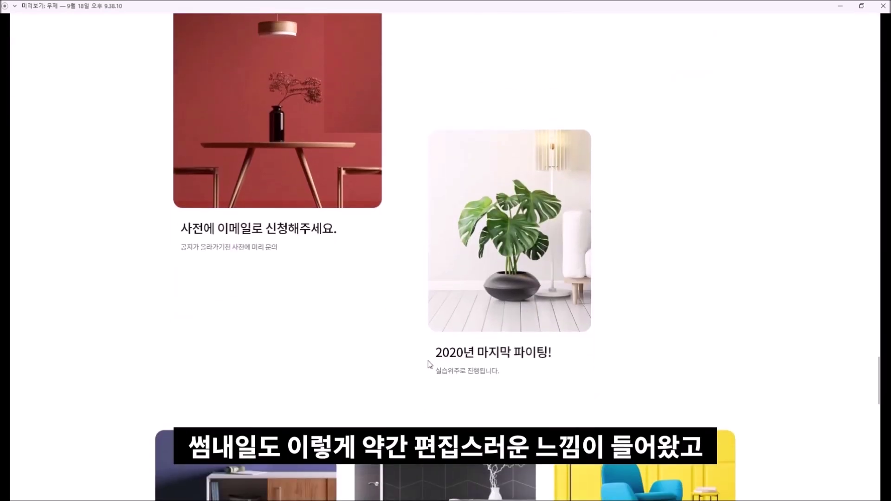
scroll(429, 358, down, 3)
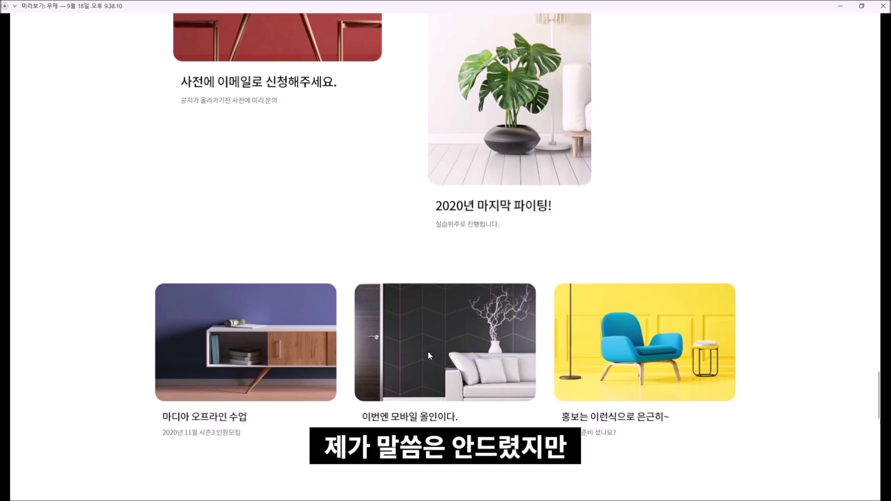
scroll(428, 352, up, 6)
scroll(474, 269, up, 15)
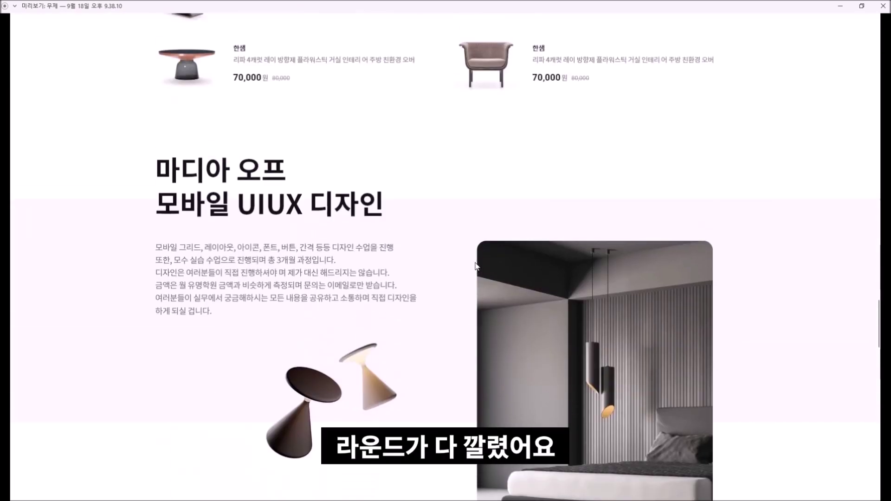
scroll(473, 272, up, 15)
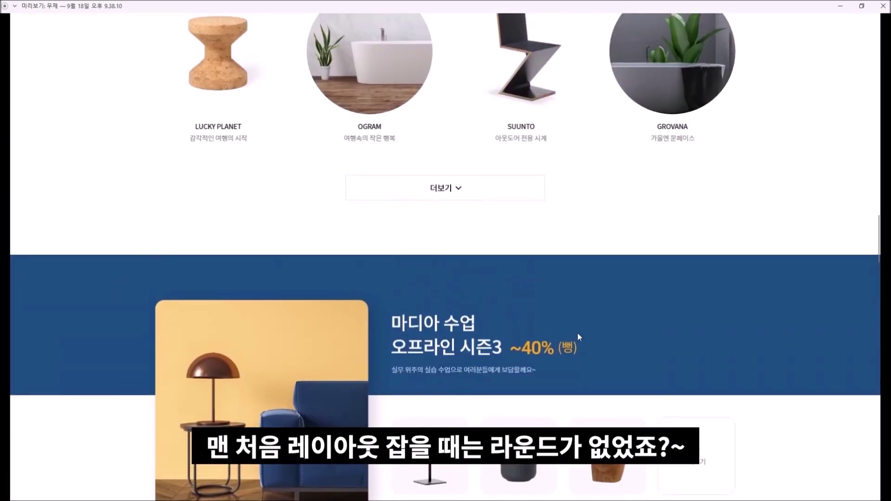
scroll(540, 329, up, 15)
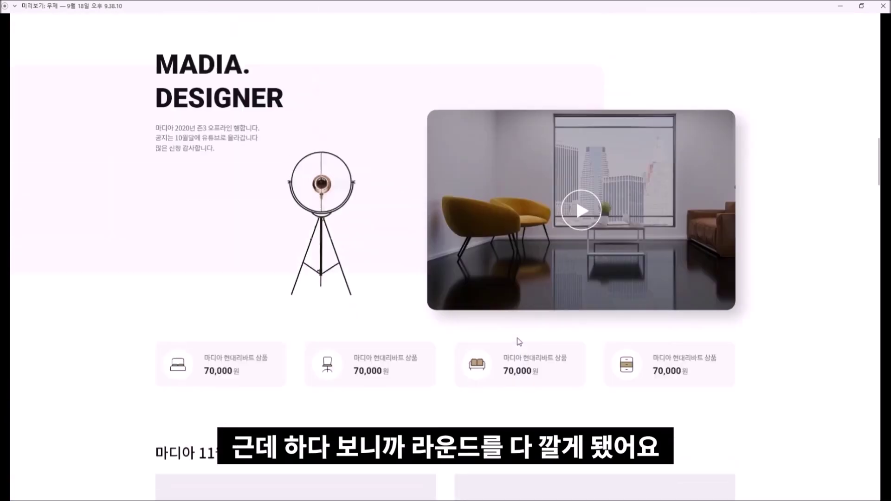
scroll(401, 324, up, 10)
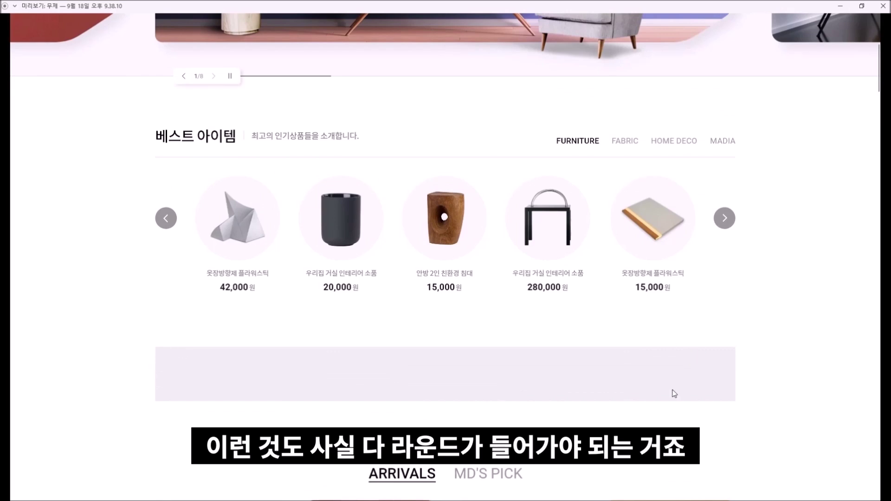
scroll(533, 416, up, 3)
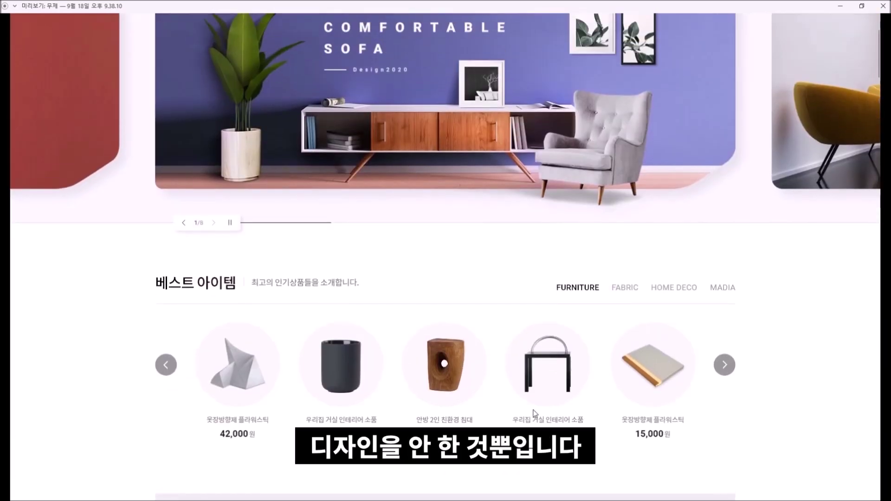
scroll(258, 316, up, 2)
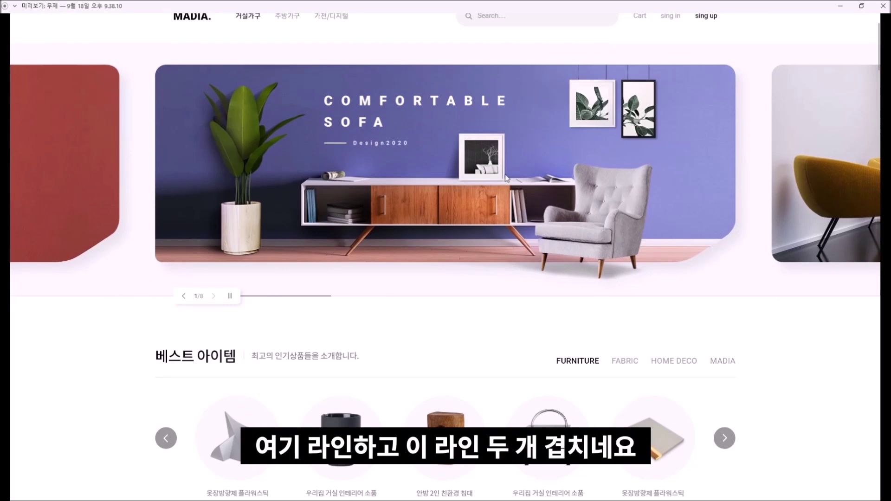
click(883, 6)
Step: Try removing the divider line under the 베스트 아이템 heading row and lowering the row, then undo the changes
drag(74, 197, 621, 276)
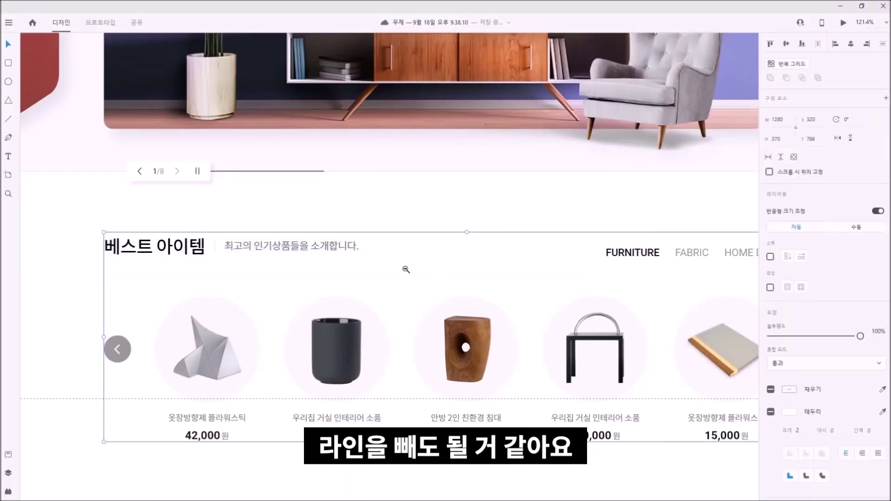
scroll(406, 269, down, 2)
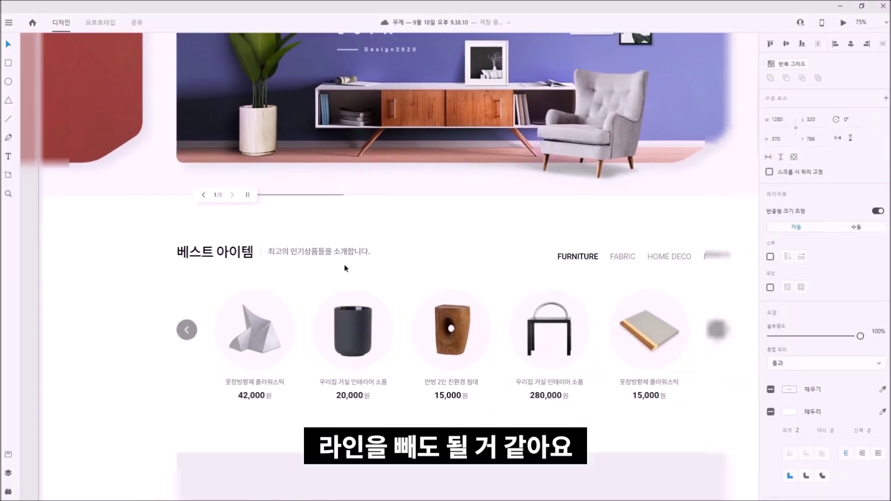
drag(191, 236, 704, 277)
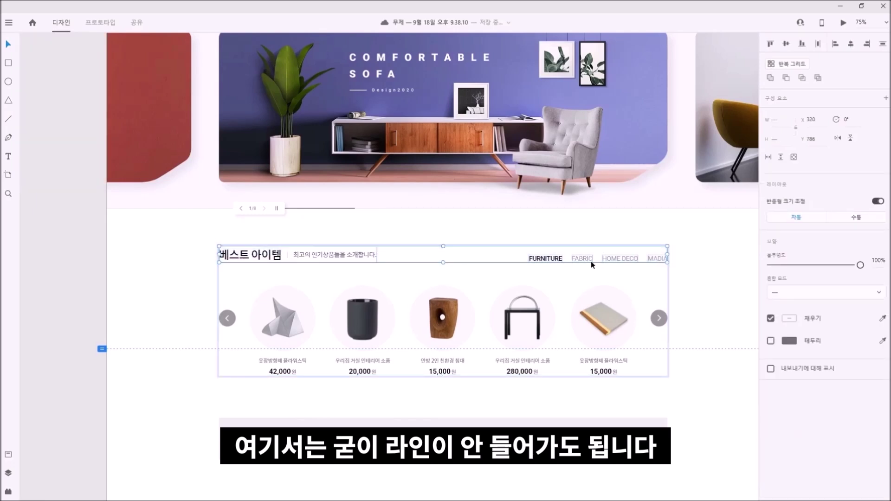
scroll(579, 282, up, 2)
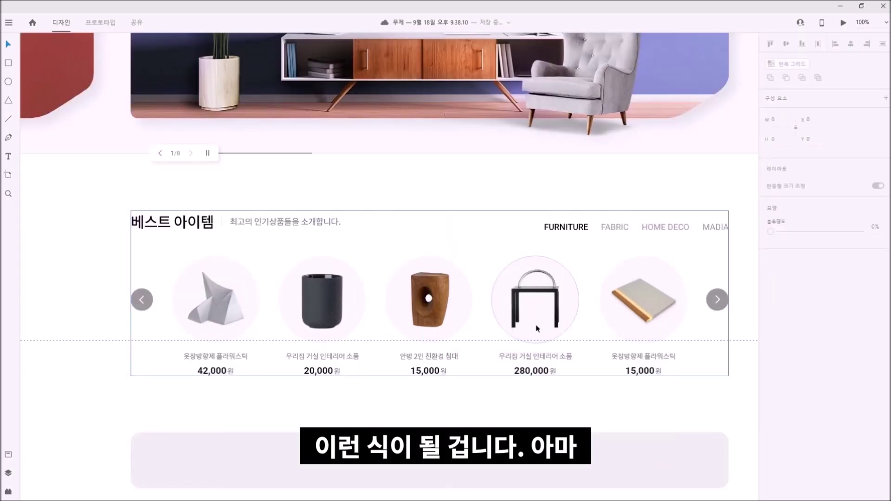
scroll(478, 223, down, 2)
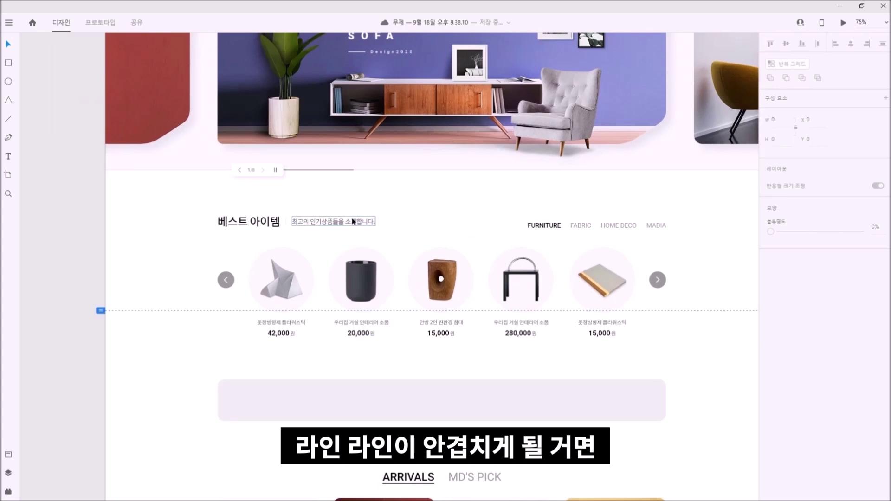
click(294, 221)
click(384, 204)
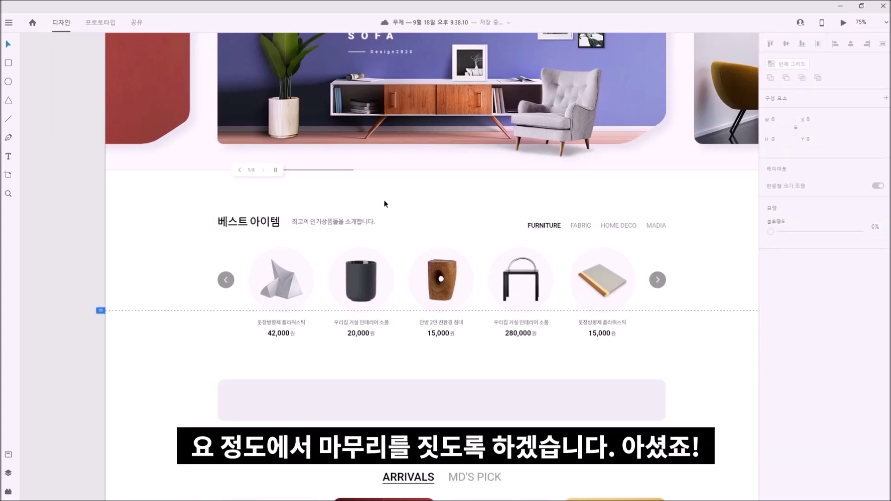
key(ctrl+v)
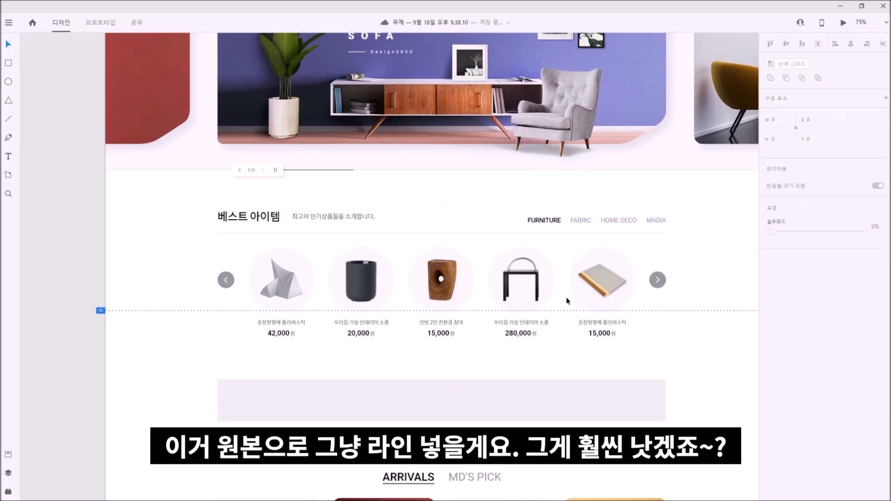
Step: Delete the divider line beneath the 베스트 아이템 heading row and move the row down to Y 796
click(393, 204)
click(342, 228)
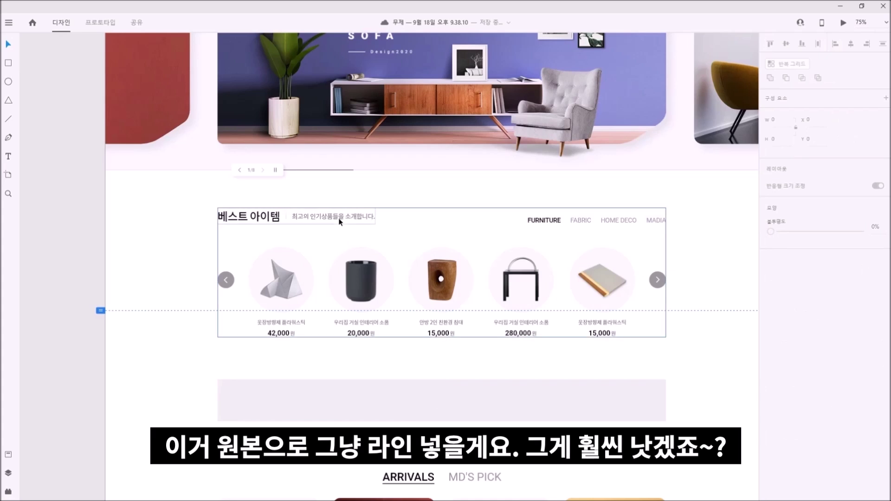
drag(149, 189, 728, 227)
key(Escape)
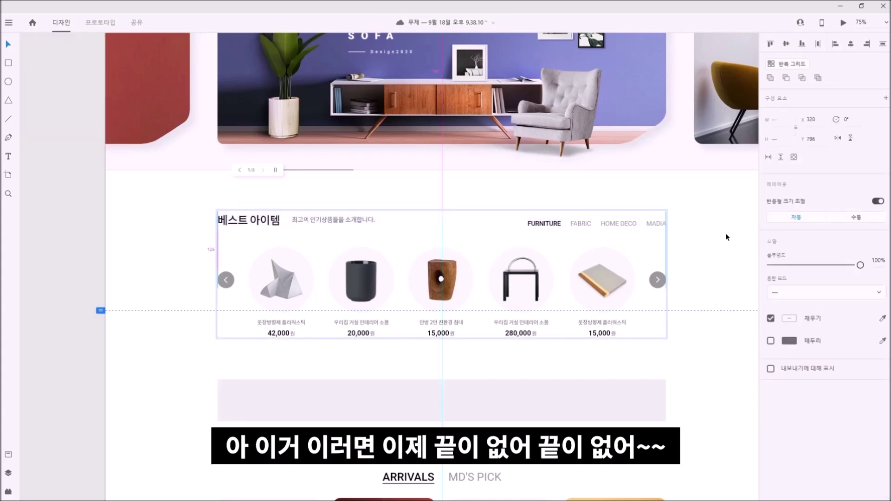
key(Escape)
Step: Round the corners of the empty 1280 × 120 banner rectangle beneath the 베스트 아이템 products
click(607, 405)
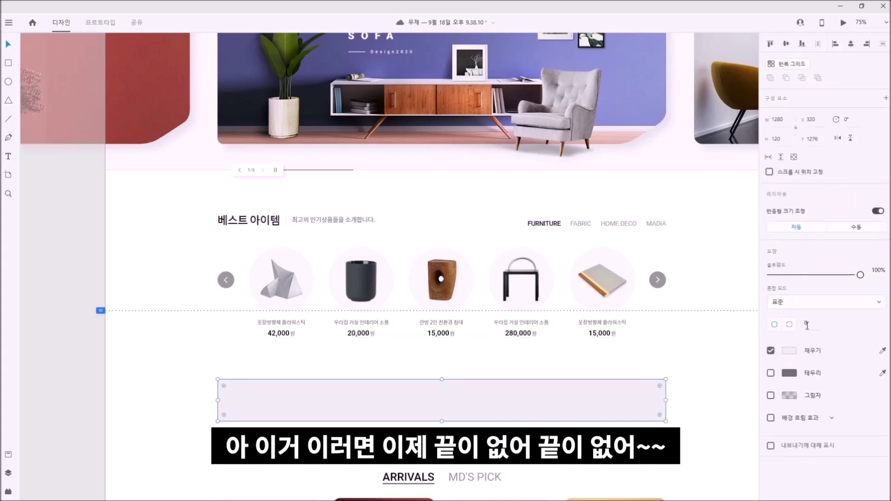
click(699, 388)
scroll(668, 357, right, 2)
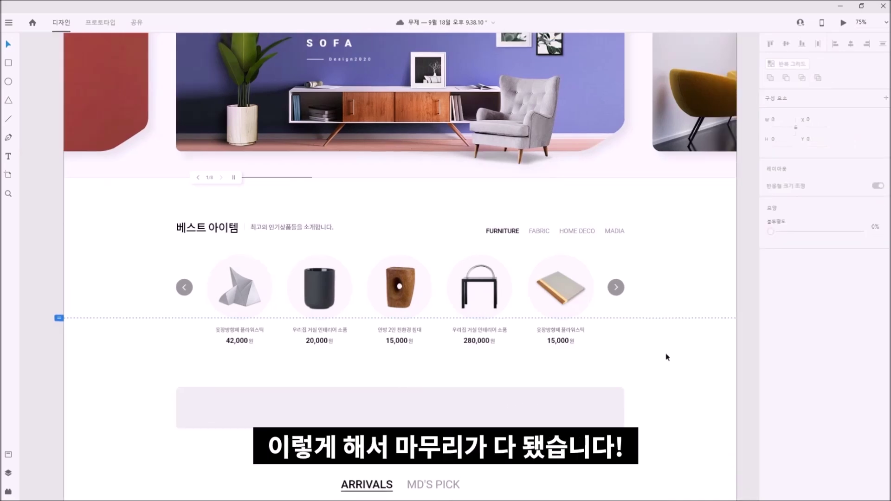